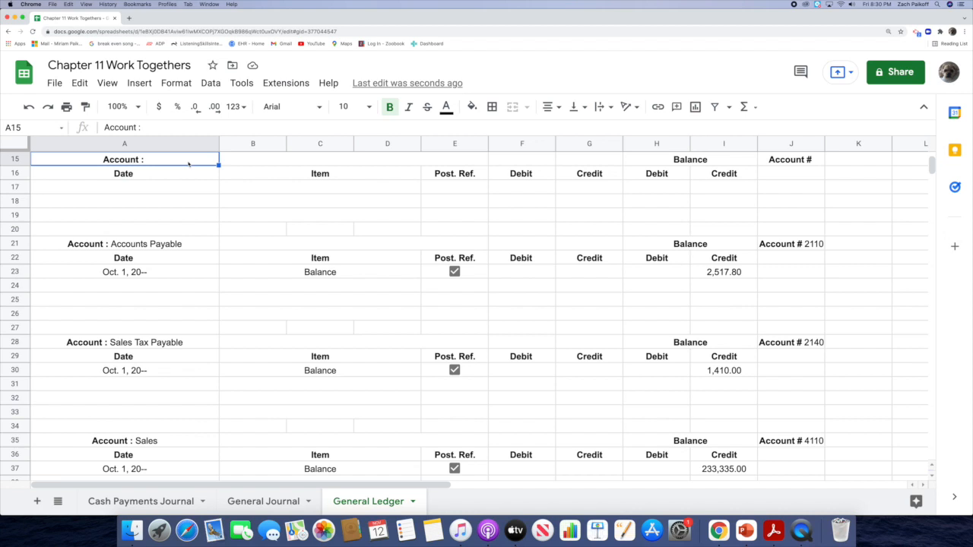
- Name the blank ledger account in row 15 Supplies-Office, with the name in regular rather than bold text
double_click(188, 164)
text(Supplies)
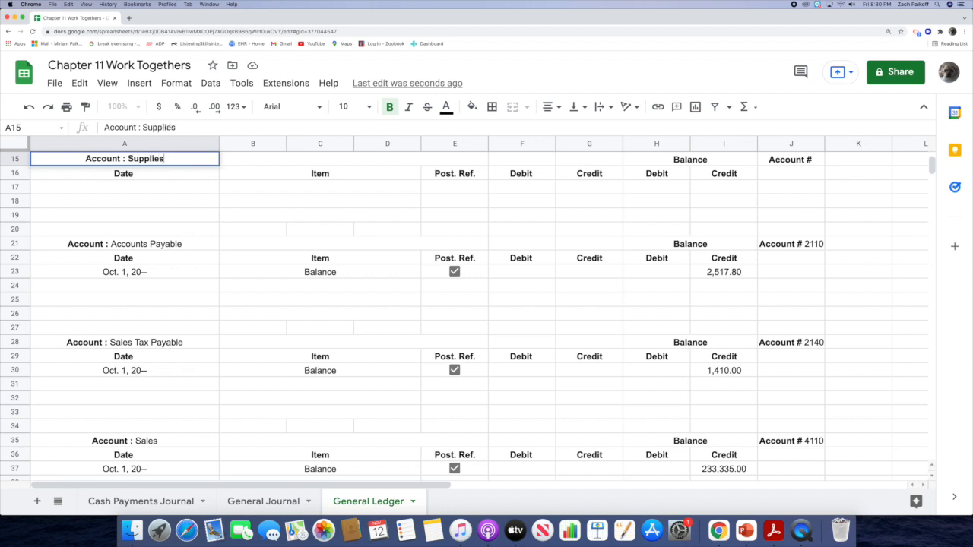
text(-Office)
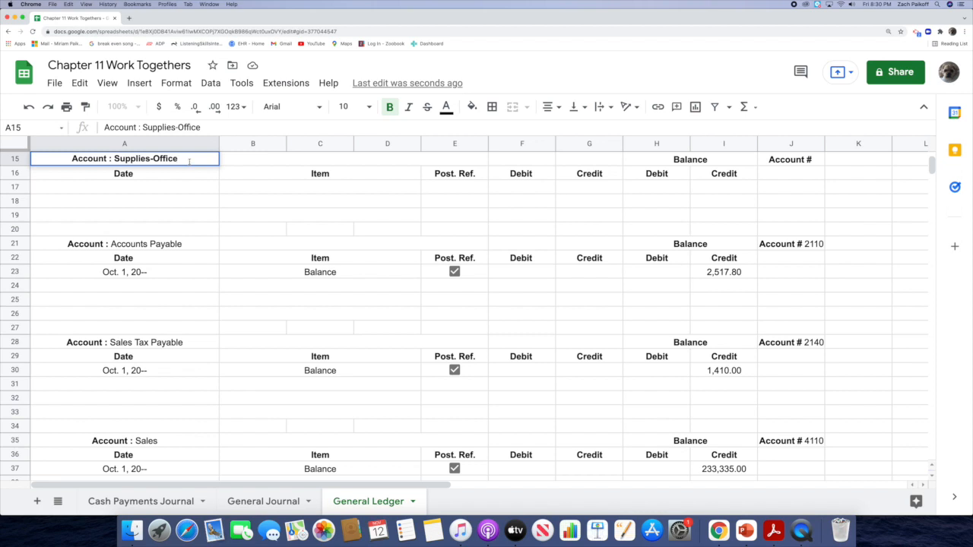
drag(179, 159, 114, 159)
click(389, 106)
- Add the ledger code 1145 in regular weight after the Account # label of the Supplies-Office account
click(794, 164)
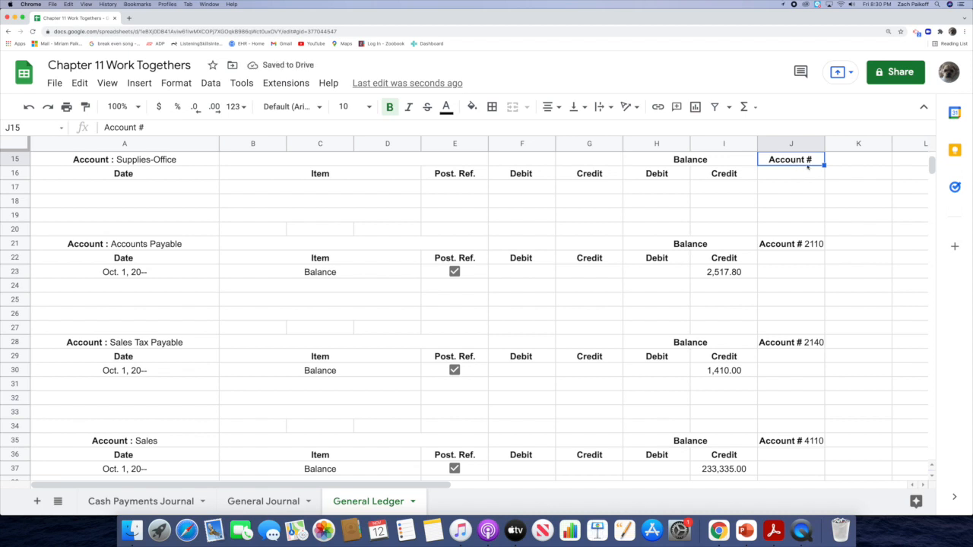
double_click(815, 162)
text(1145)
drag(805, 159, 825, 160)
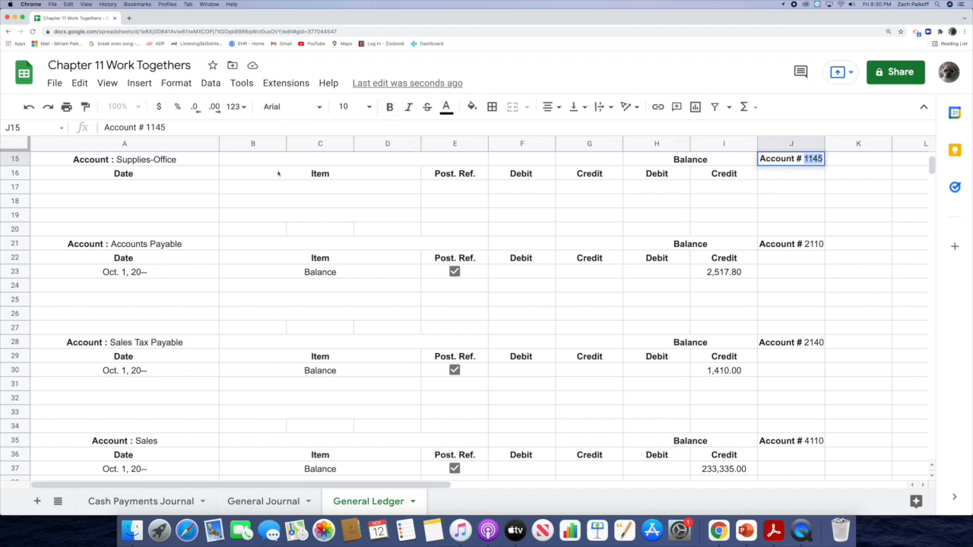
- Enter the date Oct. 1, 2021 and the item Balance in row 17 of the Supplies-Office account
click(181, 186)
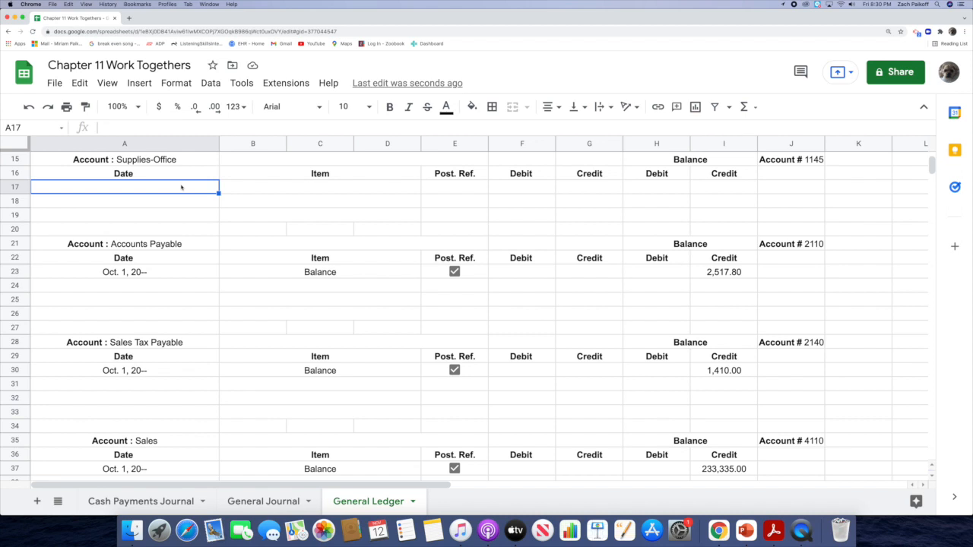
double_click(180, 185)
text(Oct. 1, 2021)
key(Return)
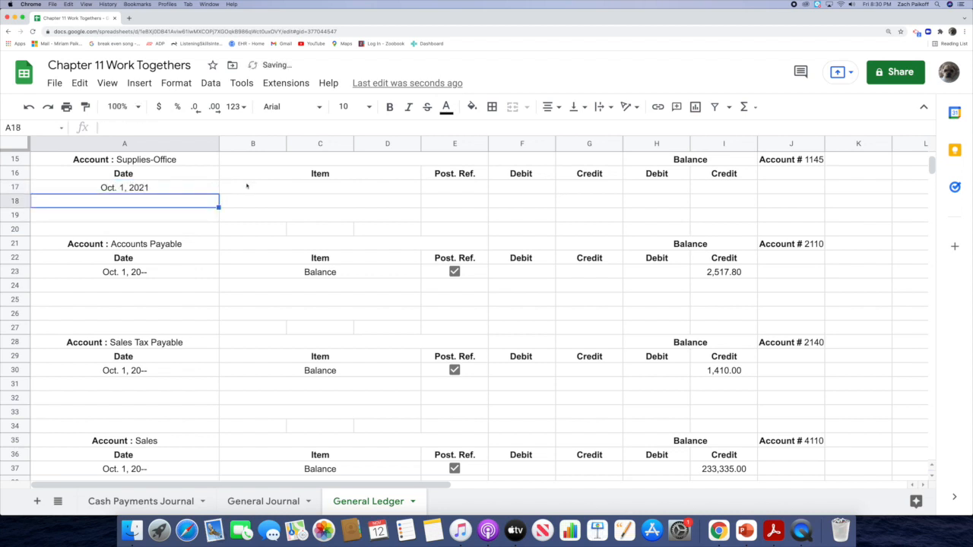
click(247, 186)
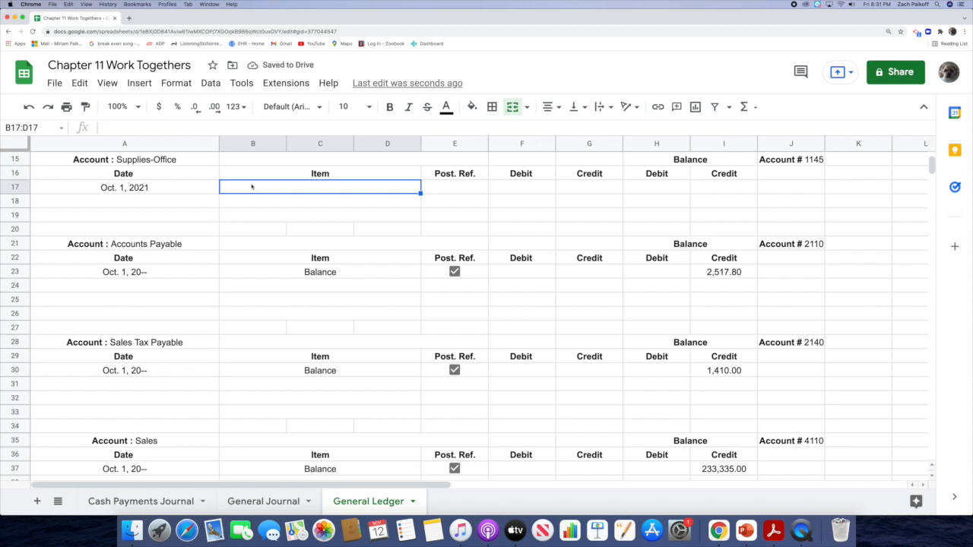
double_click(251, 184)
text(Balance)
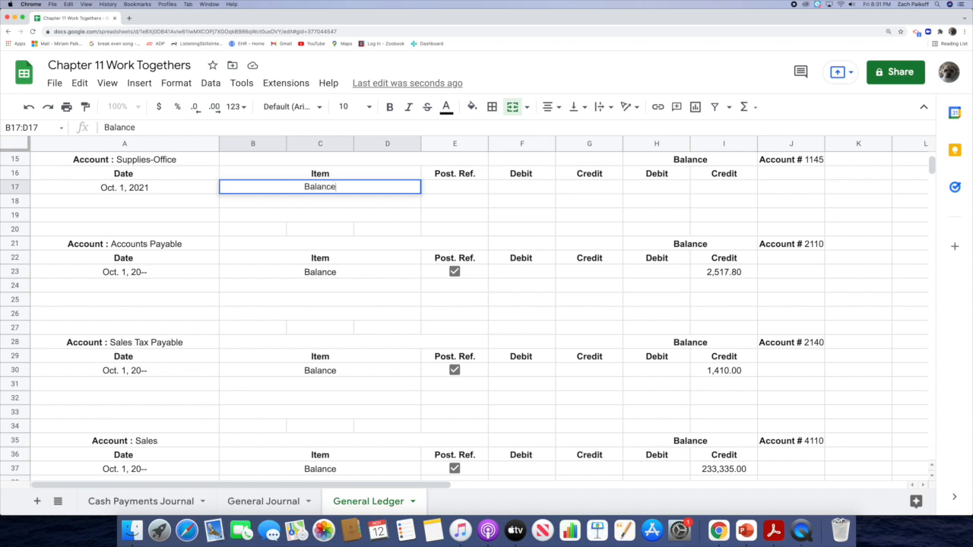
key(Return)
- Insert a checkbox in the Post. Ref. cell of the Supplies-Office opening balance row and tick it
click(443, 187)
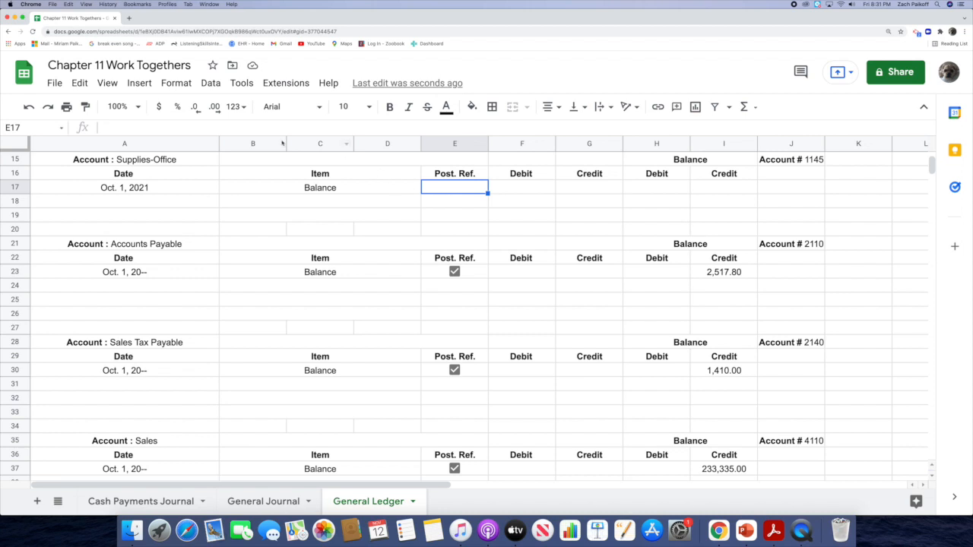
click(139, 83)
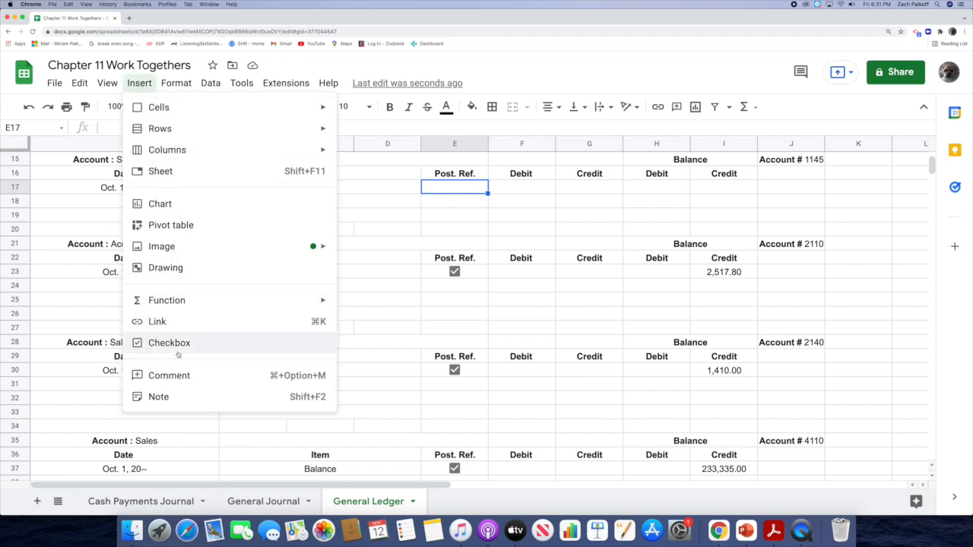
click(180, 346)
click(454, 188)
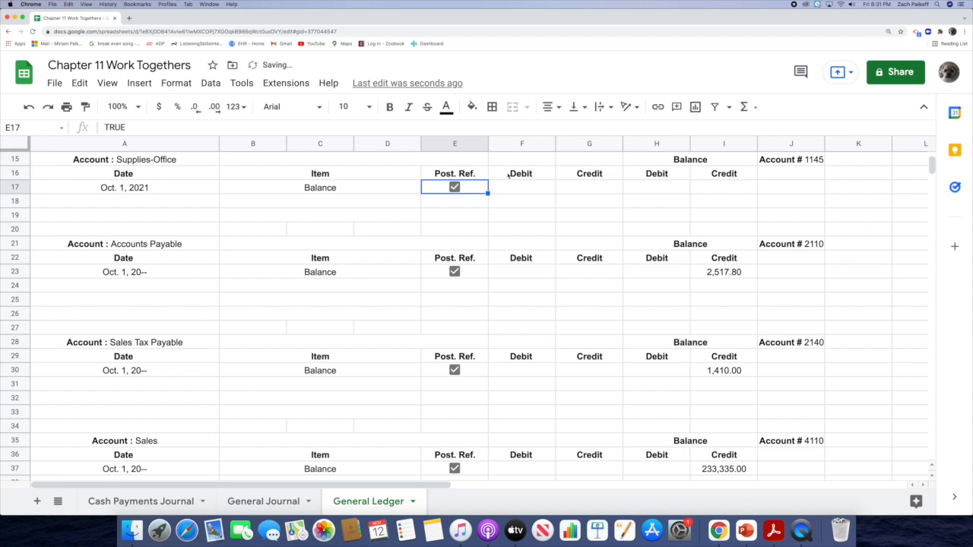
- Enter 3824 as the opening debit balance of the Supplies-Office account in row 17
click(668, 187)
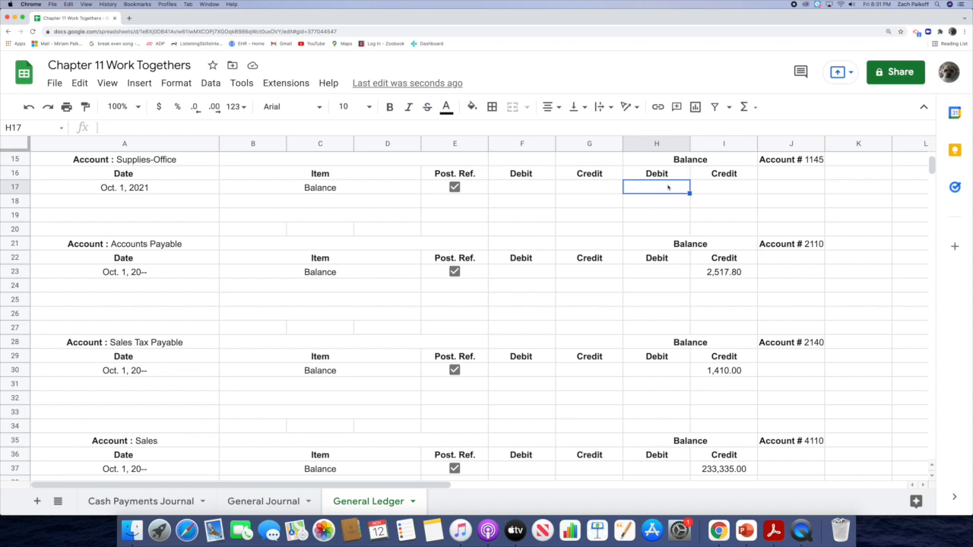
double_click(668, 186)
text(3824)
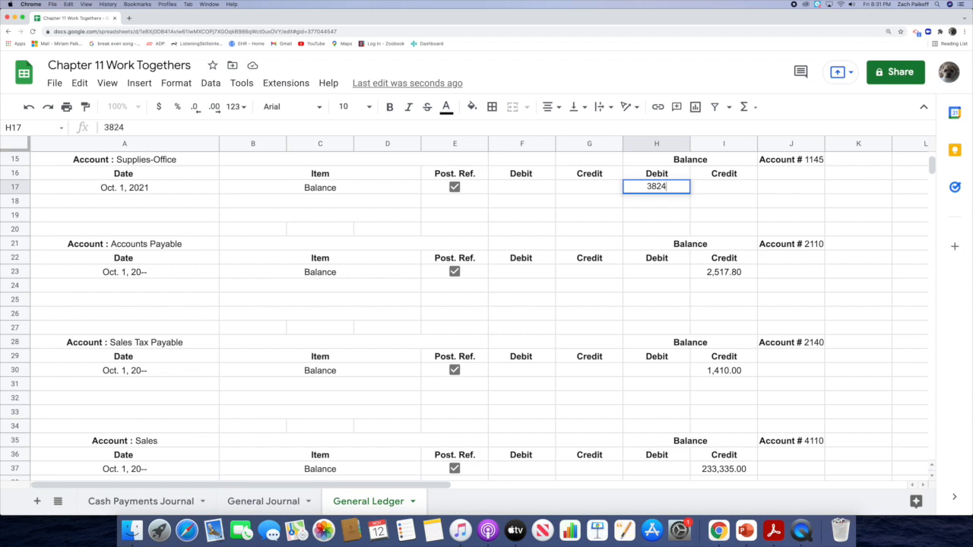
key(Return)
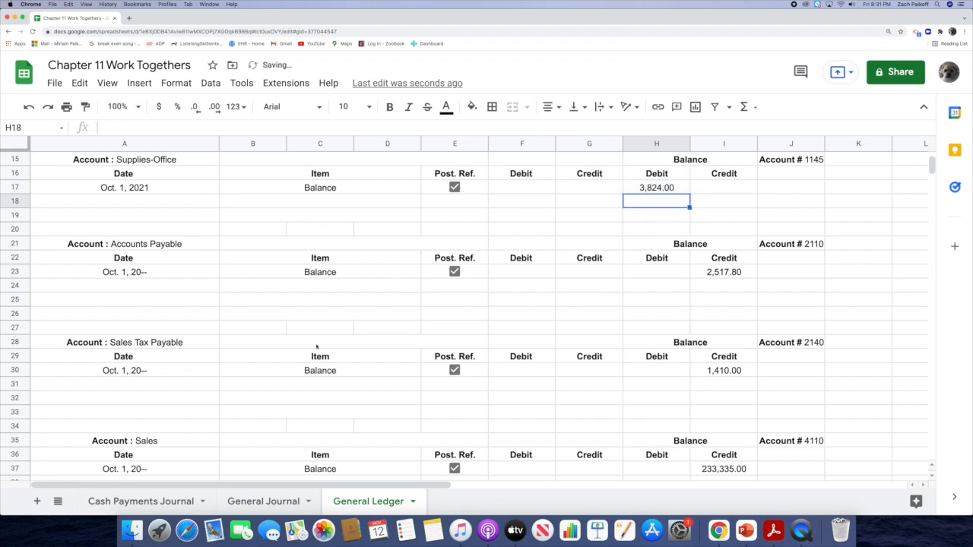
- Check the Supplies-Office entry in the Cash Payments Journal and enter its date, 19, in row 18 of the General Ledger
click(100, 498)
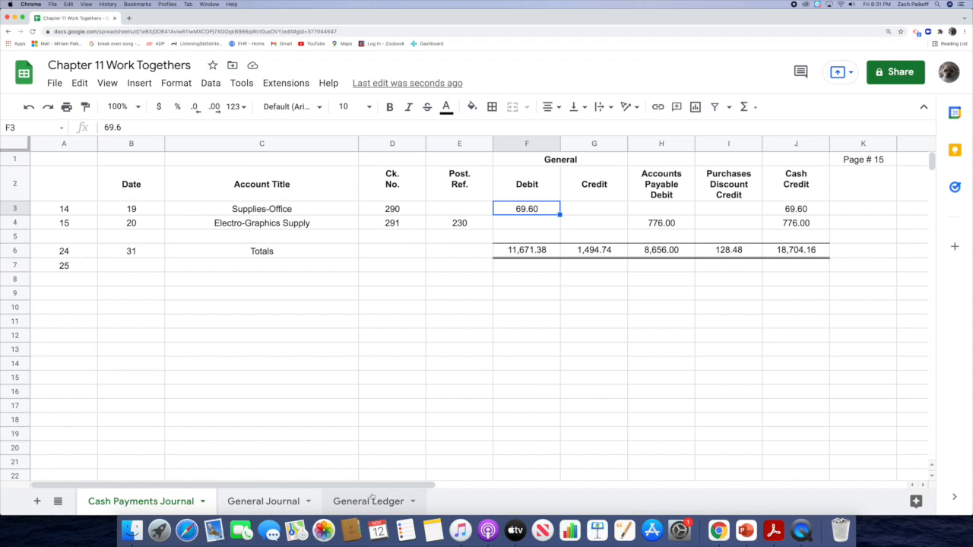
click(371, 501)
click(158, 200)
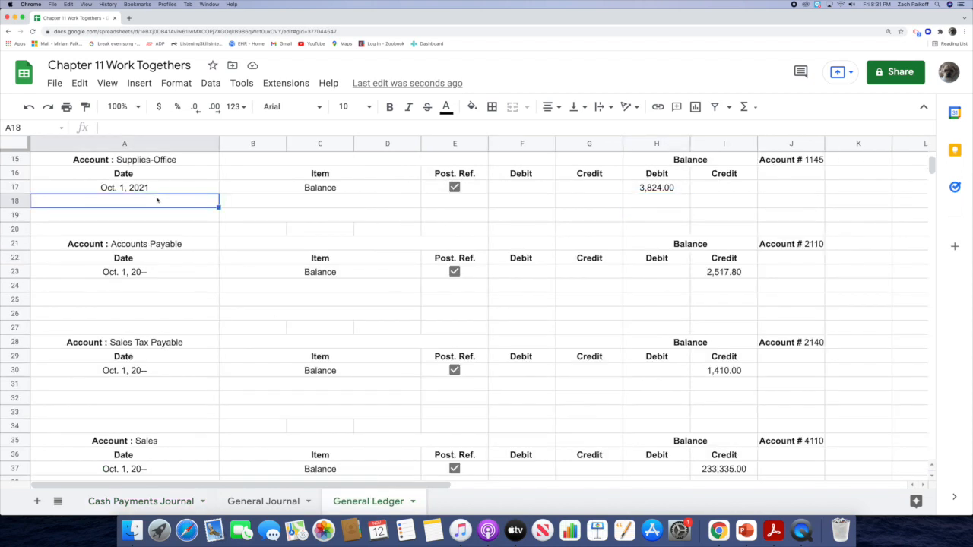
double_click(157, 200)
text(19)
key(Return)
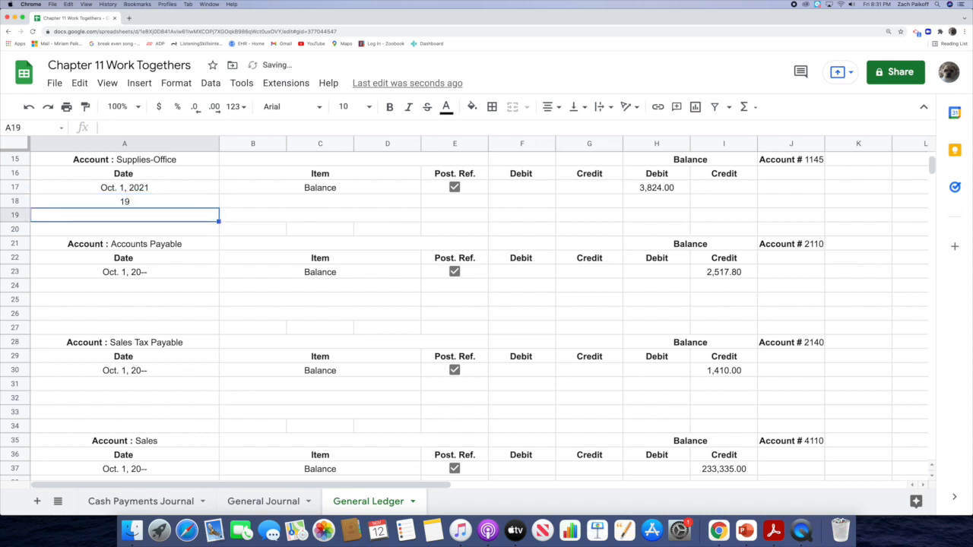
- Enter CP15 as the posting reference and 69.60 as the debit amount in row 18, leaving the item blank
click(251, 201)
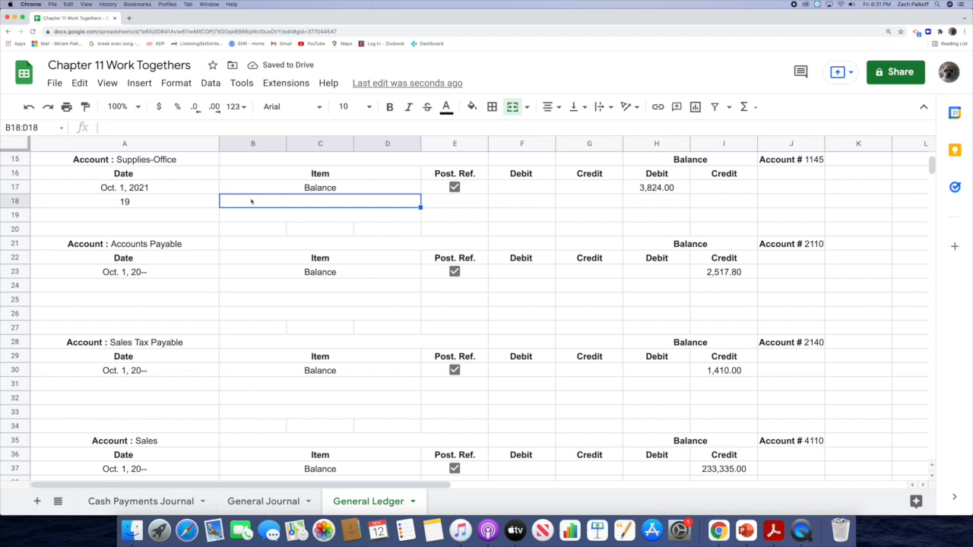
click(451, 201)
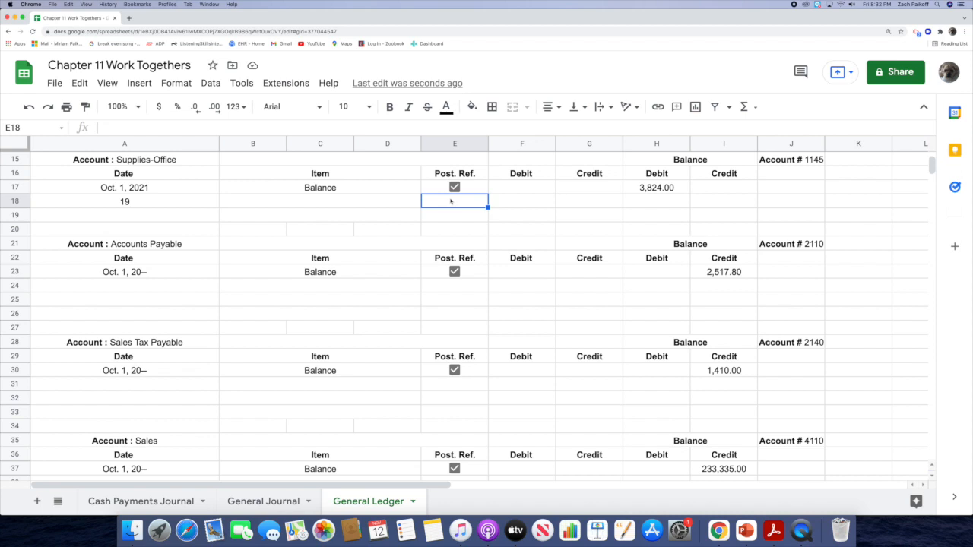
double_click(451, 200)
text(CP15)
key(Return)
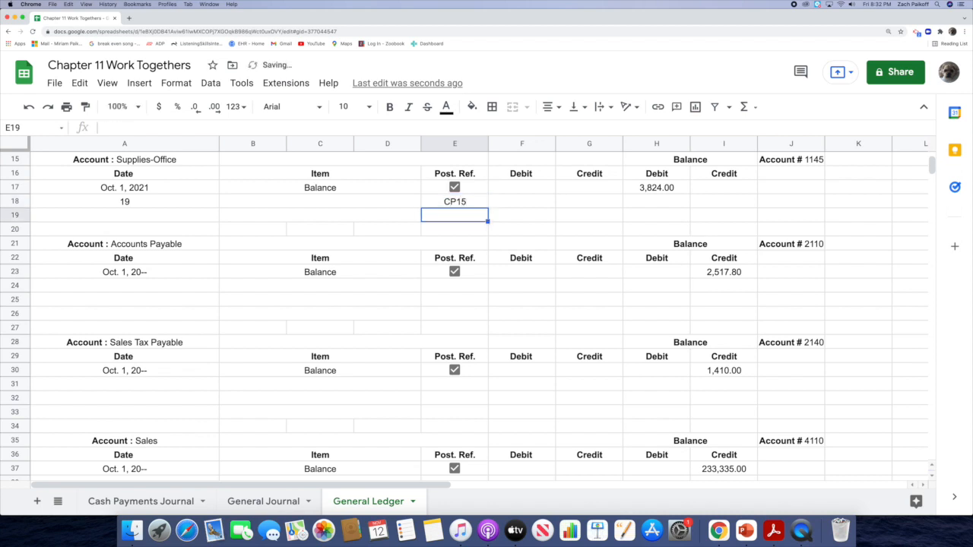
click(499, 201)
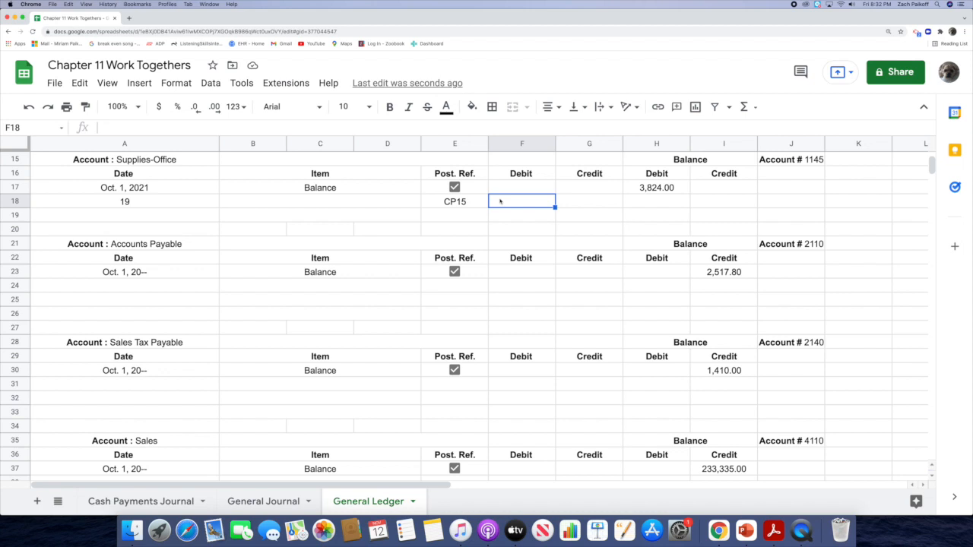
double_click(499, 200)
text(69.60)
key(Return)
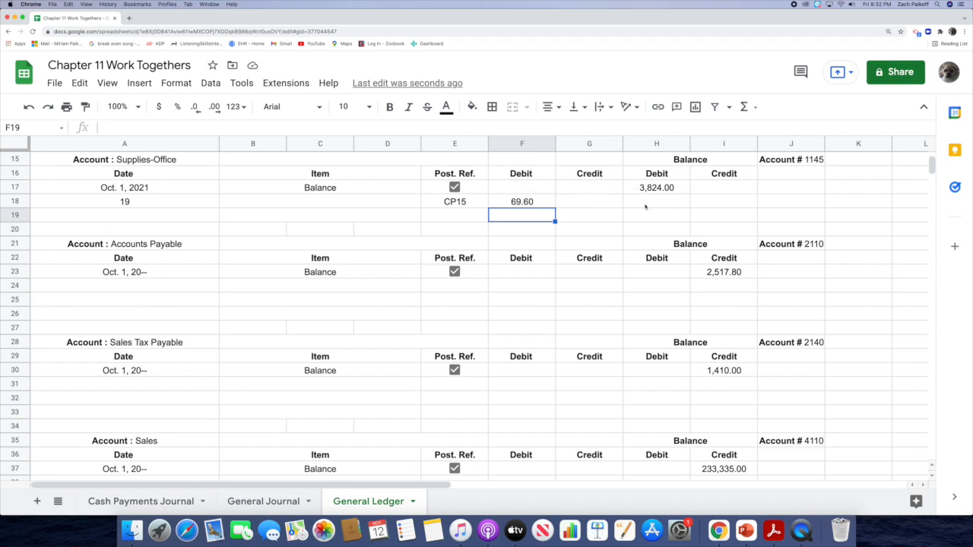
- Calculate the new Supplies-Office debit balance in H18 with a SUM formula adding H17 and F18
double_click(644, 203)
text(=sum)
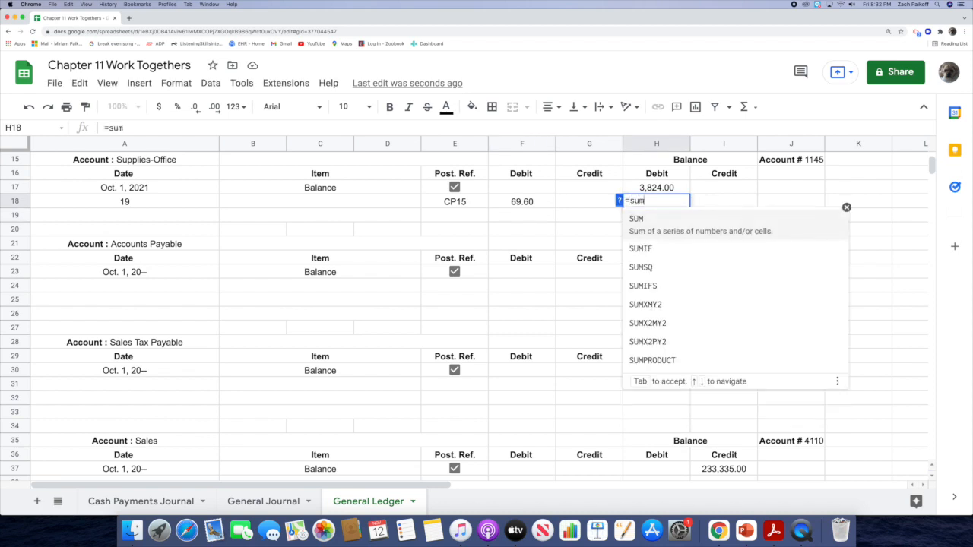
click(644, 220)
click(637, 188)
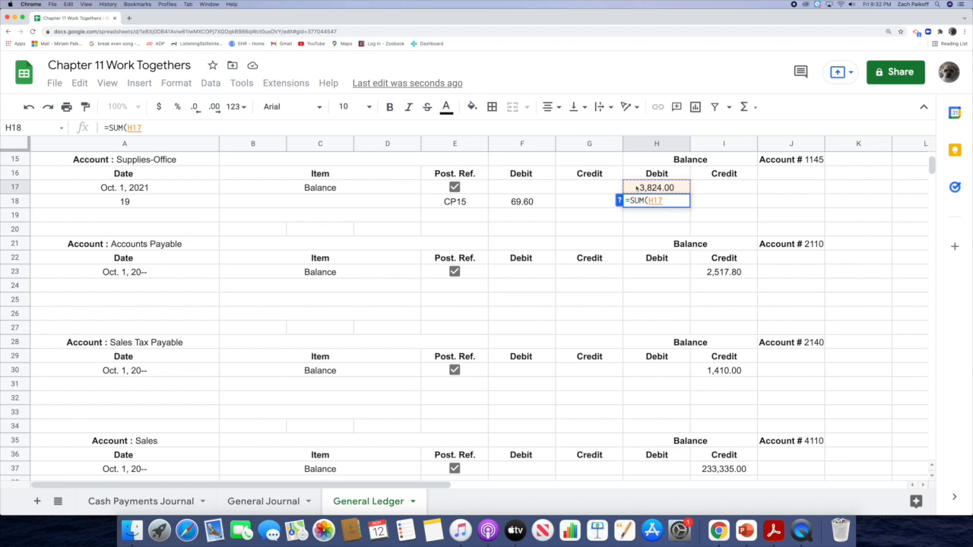
text(+)
click(544, 202)
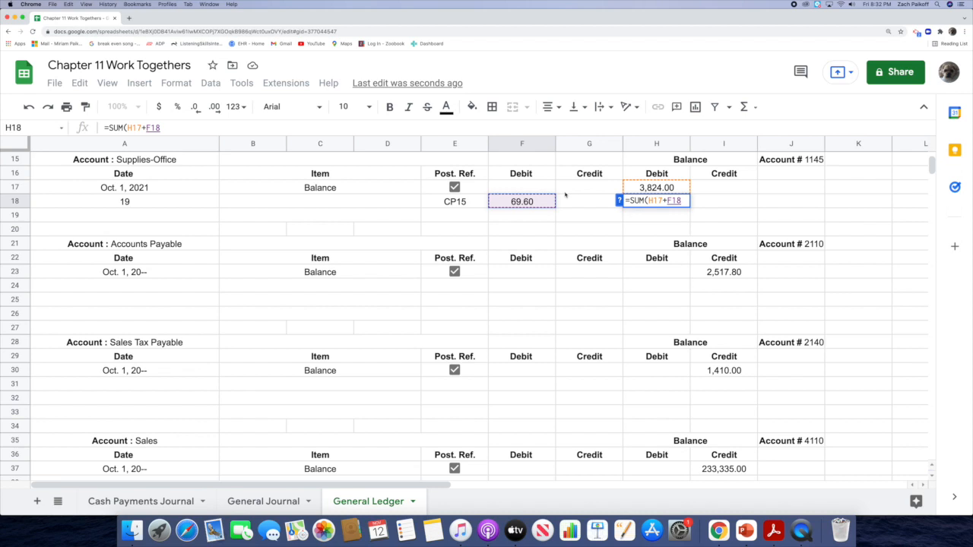
key(Return)
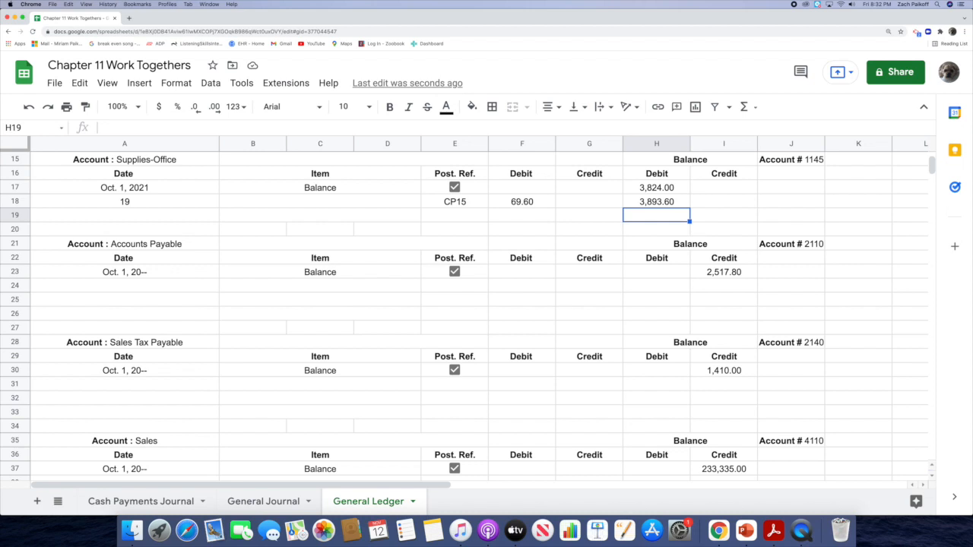
- Enter 1145 as the posting reference of the Supplies-Office line in the Cash Payments Journal
click(154, 498)
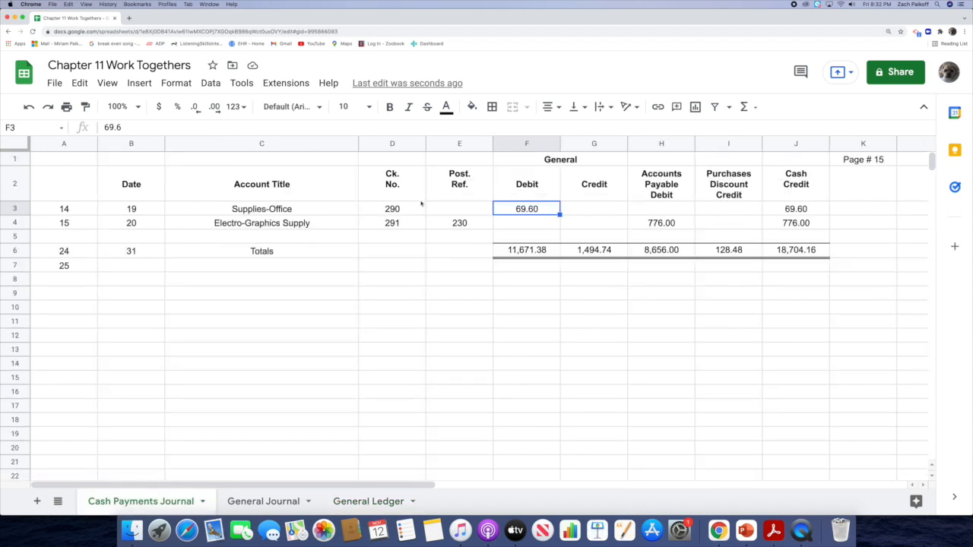
click(465, 208)
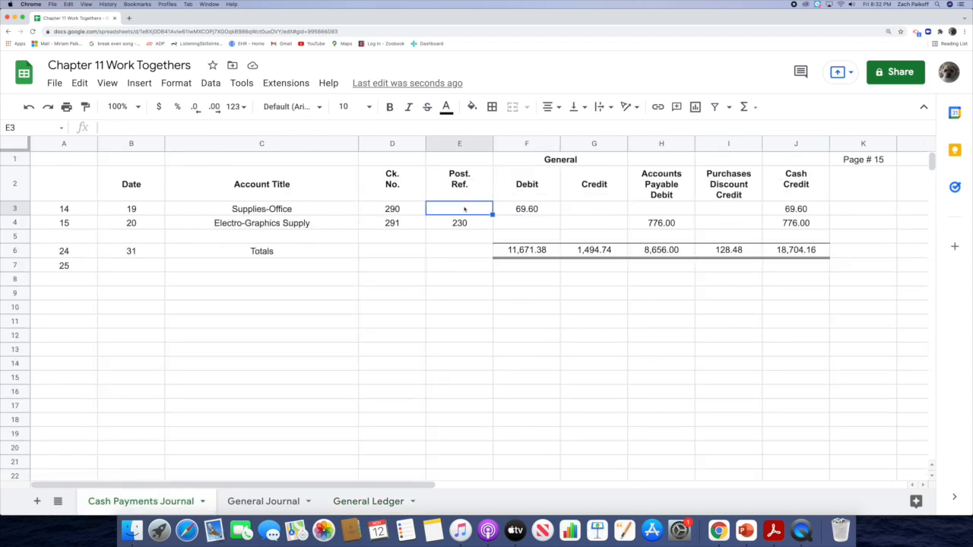
double_click(465, 208)
text(1145)
key(Return)
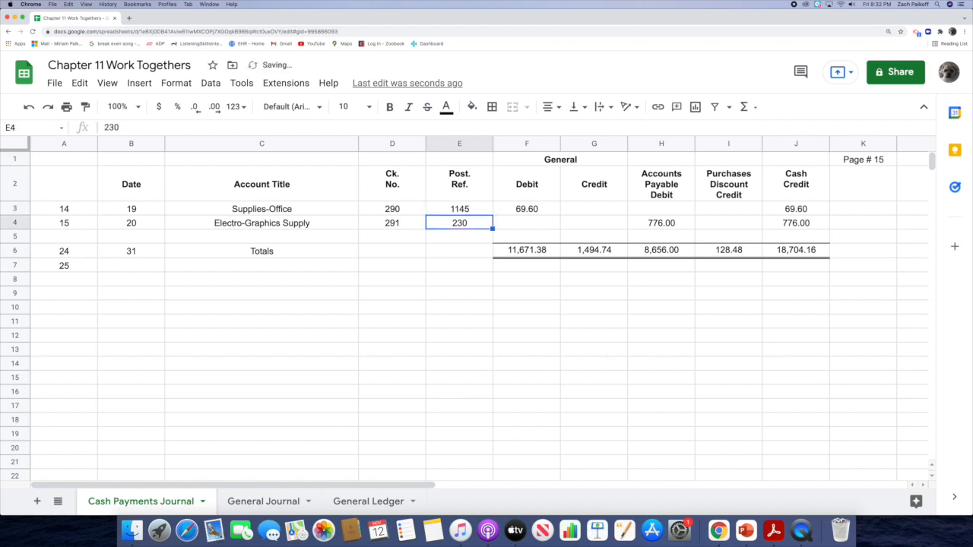
- Check the first General Journal entry and enter its date, 12, in row 52 of the Sales Returns and Allowances ledger account
click(263, 501)
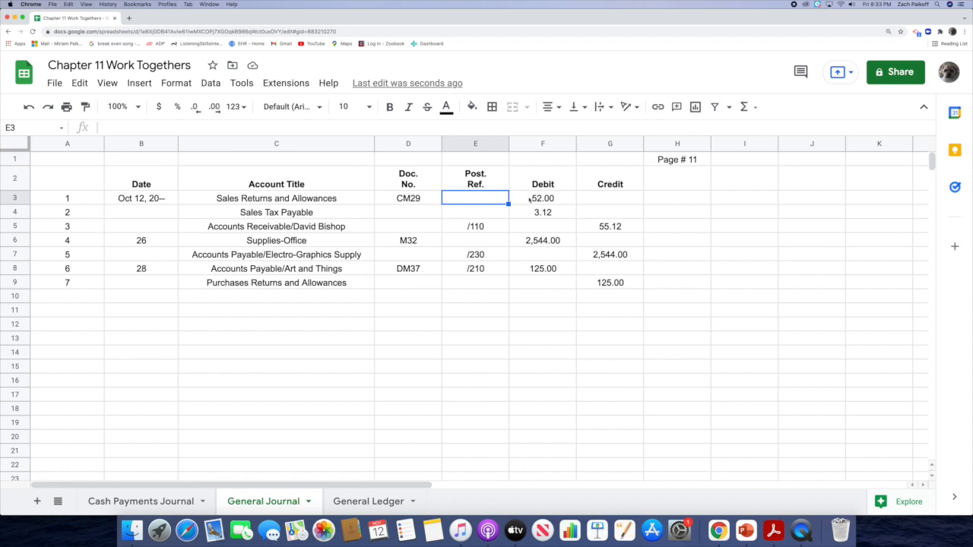
click(525, 200)
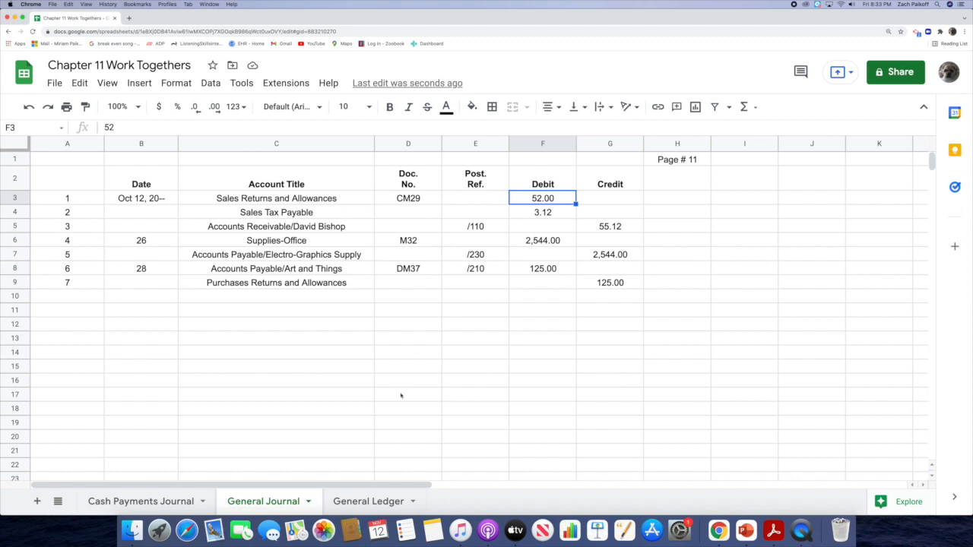
click(352, 501)
scroll(228, 319, down, 5)
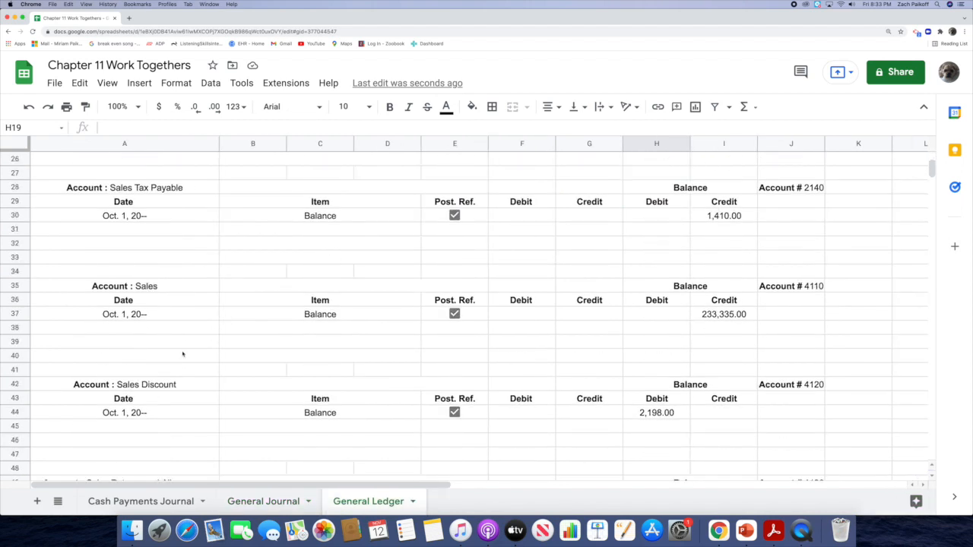
scroll(182, 353, down, 3)
click(114, 400)
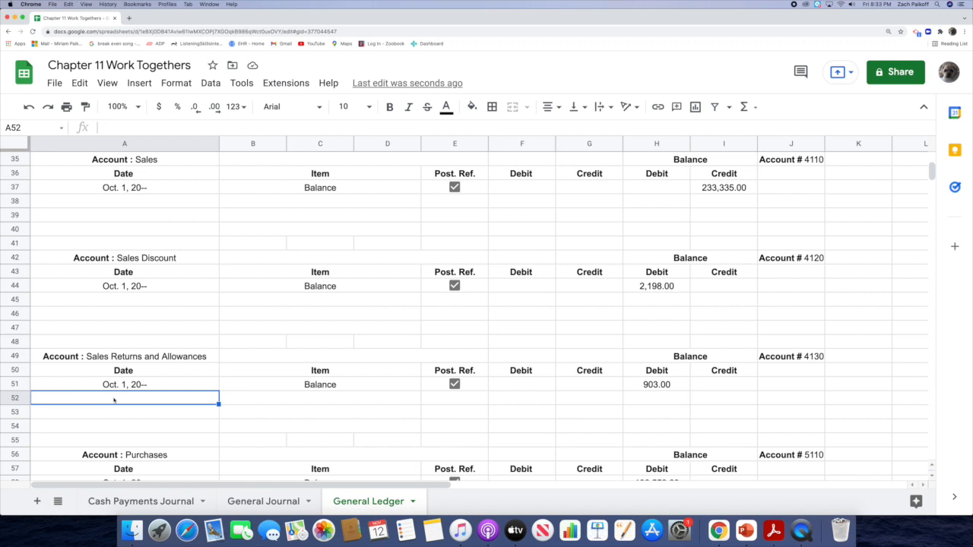
text(12)
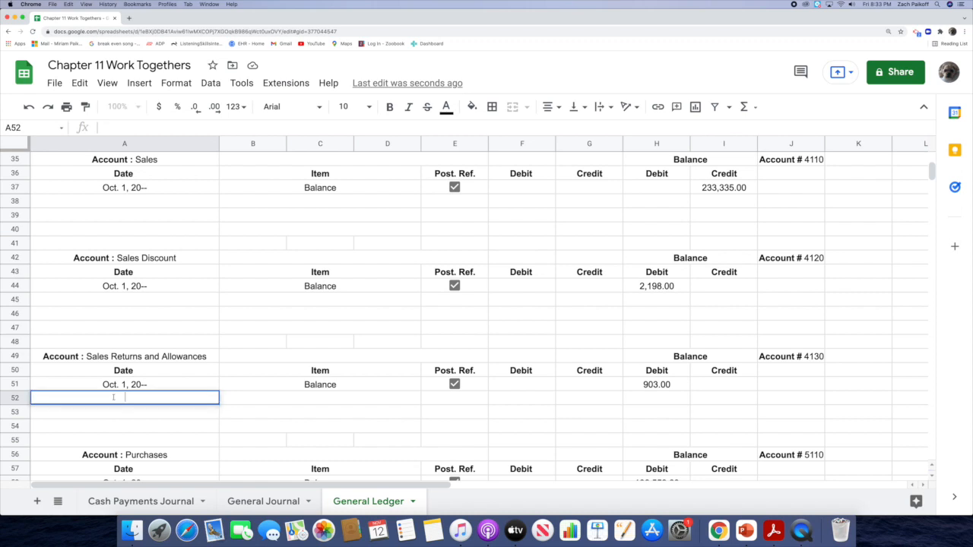
key(Return)
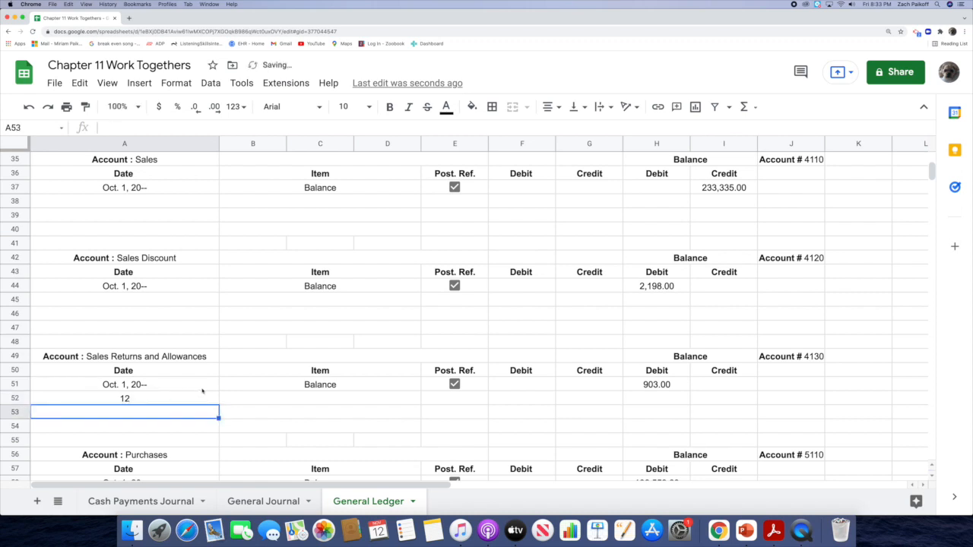
- Enter G11 as the posting reference and 52 as the debit amount in row 52, leaving the item blank
click(262, 398)
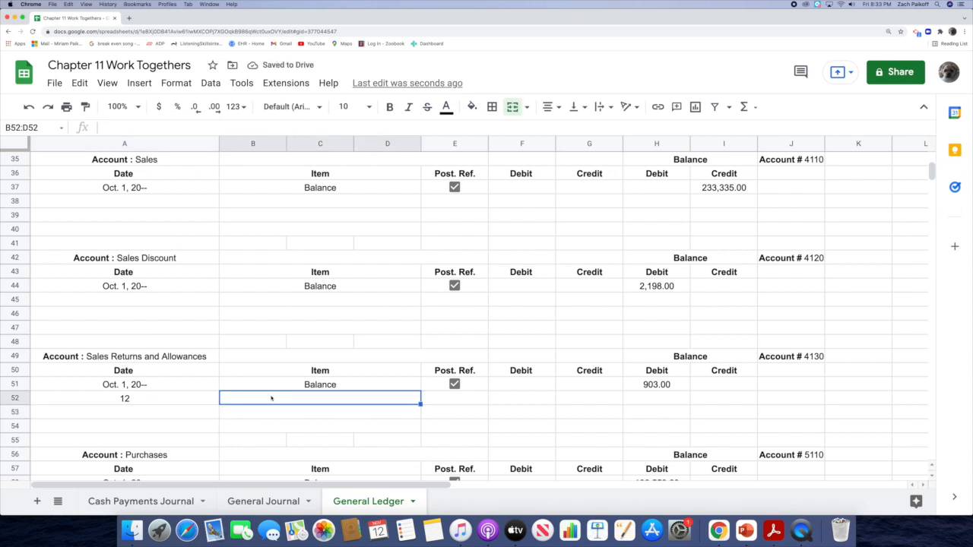
double_click(438, 399)
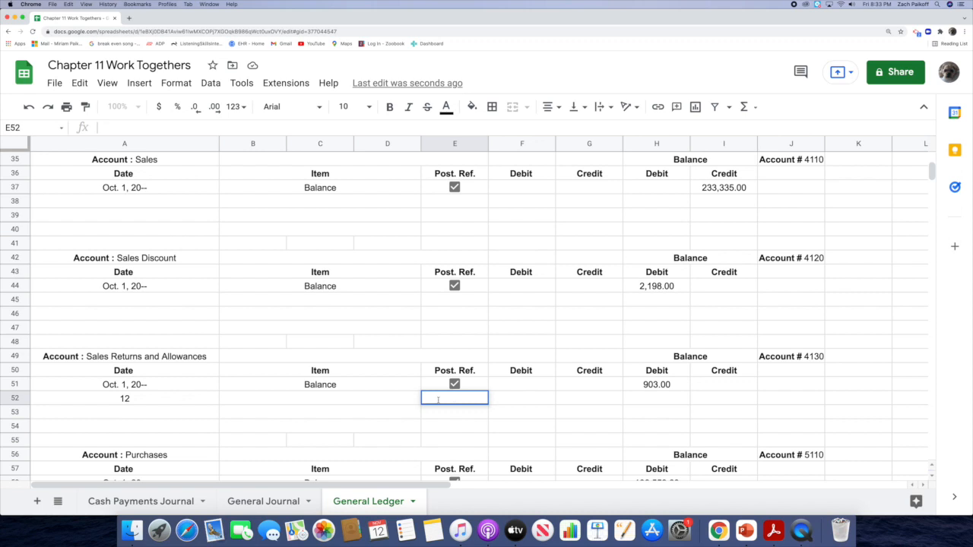
text(G11)
key(Return)
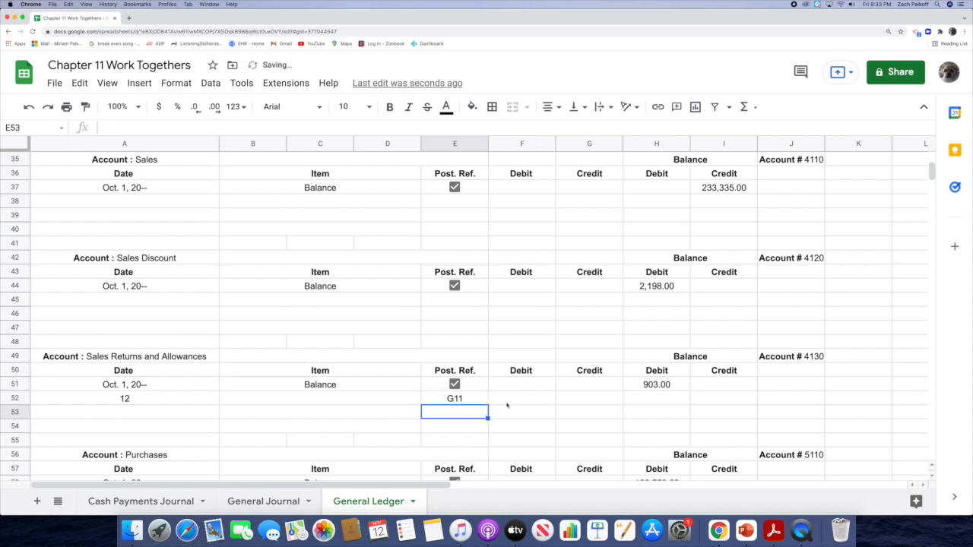
click(518, 399)
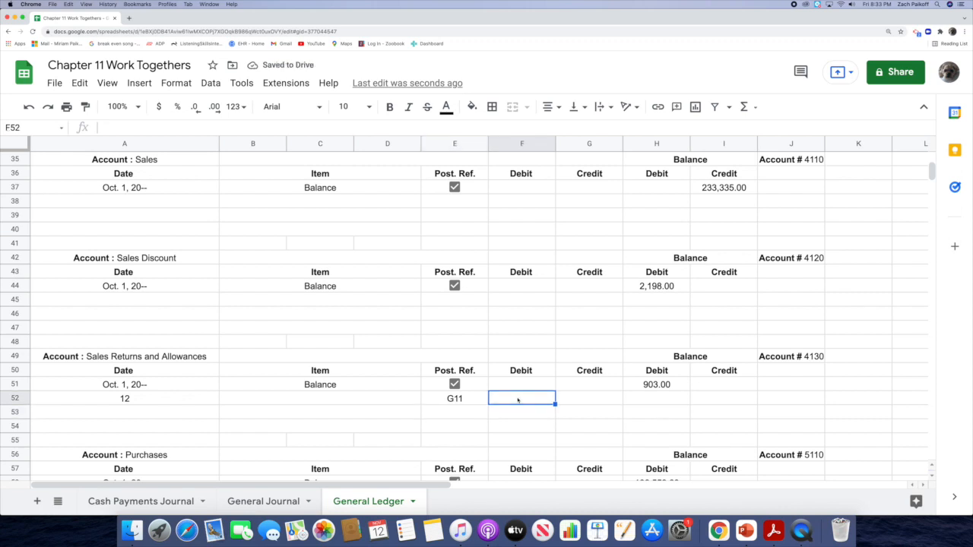
text(52)
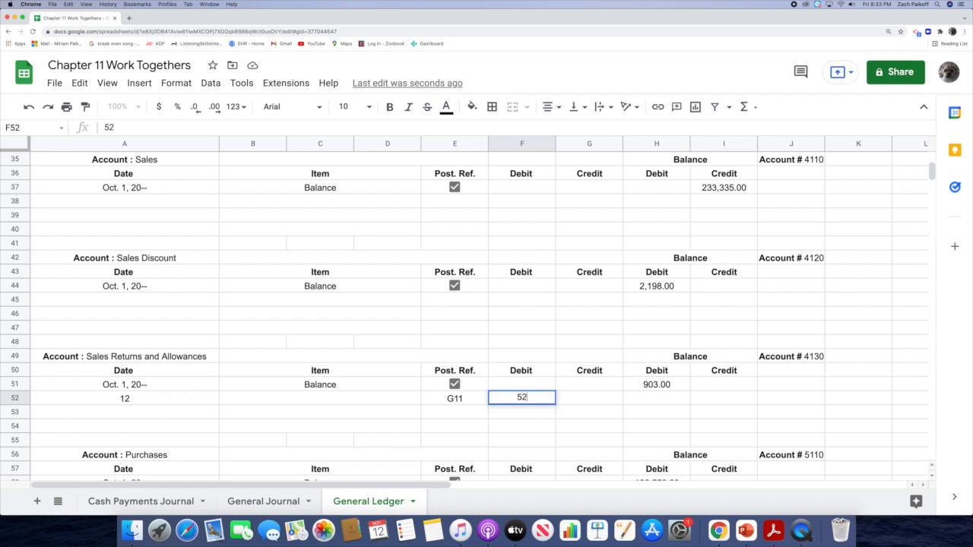
key(Return)
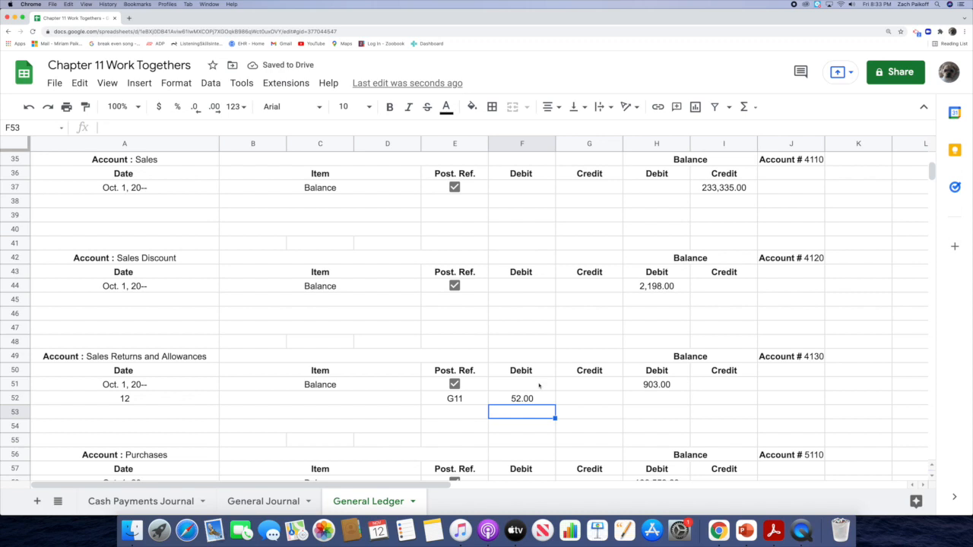
- Calculate the new Sales Returns and Allowances debit balance in H52 with a SUM formula adding H51 and F52
double_click(630, 397)
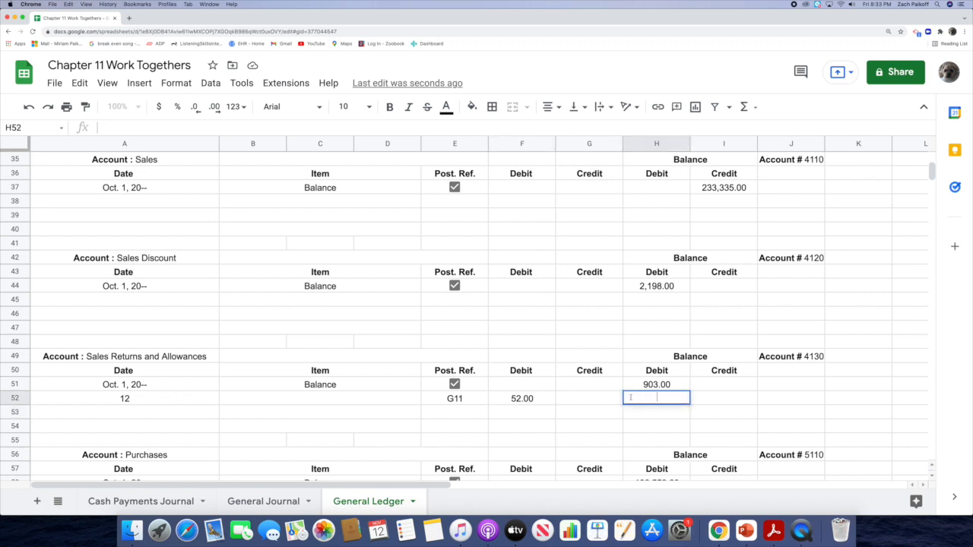
text(=sum)
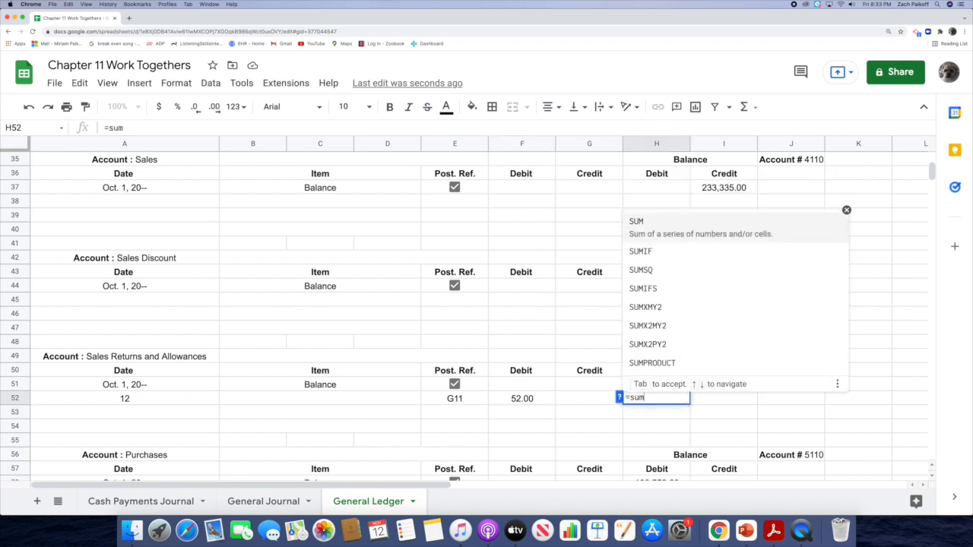
key(Down)
key(Down)
key(Up)
key(Up)
key(Tab)
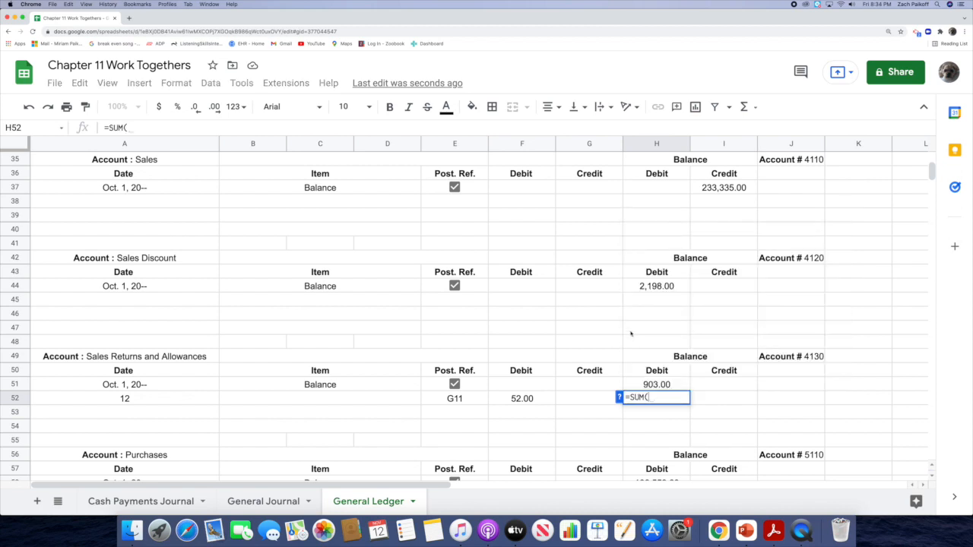
click(631, 383)
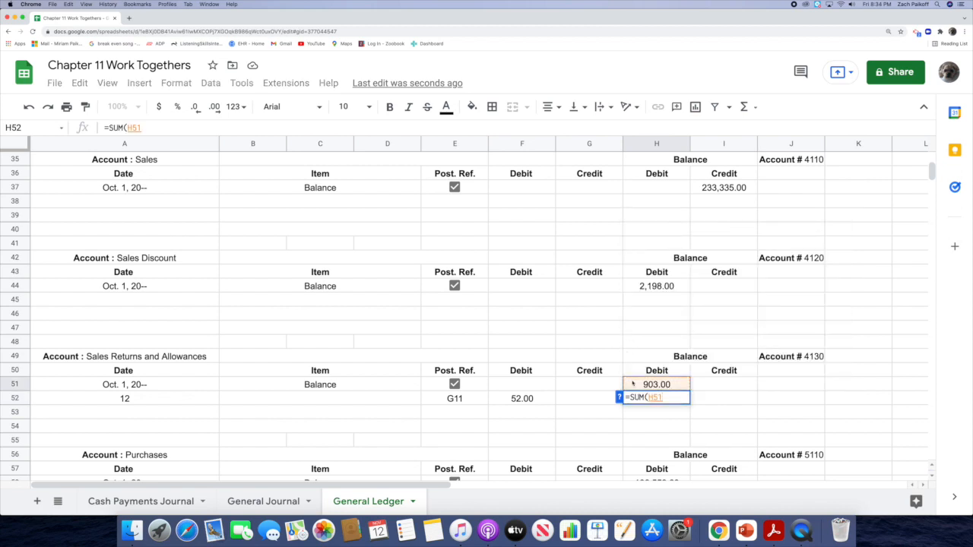
text(+)
click(536, 398)
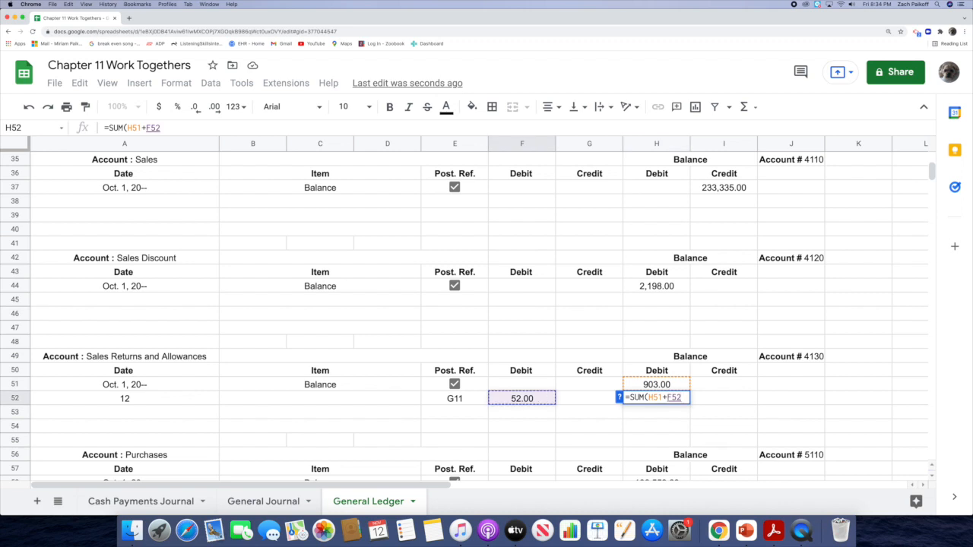
key(Return)
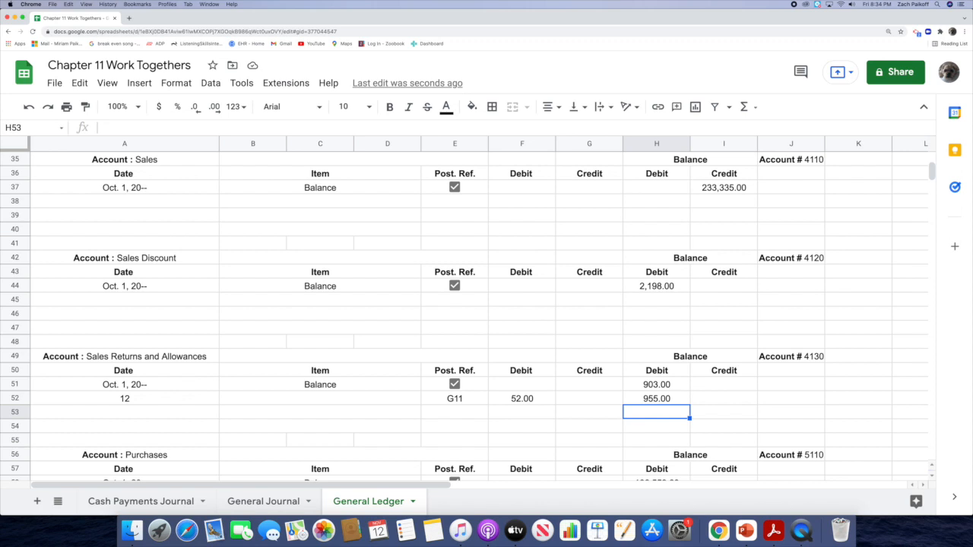
- Enter 4130 as the posting reference of the Sales Returns and Allowances line in the General Journal
click(265, 502)
click(470, 197)
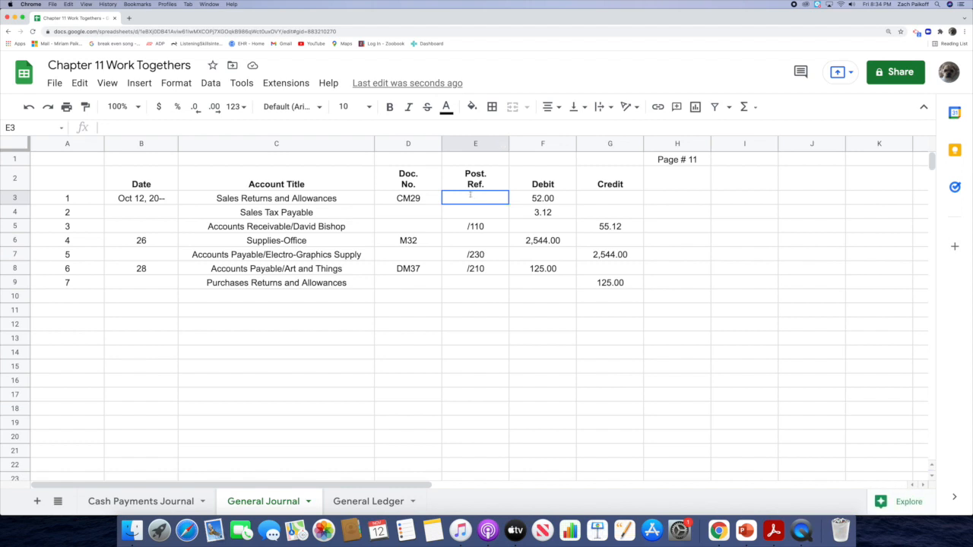
text(4130)
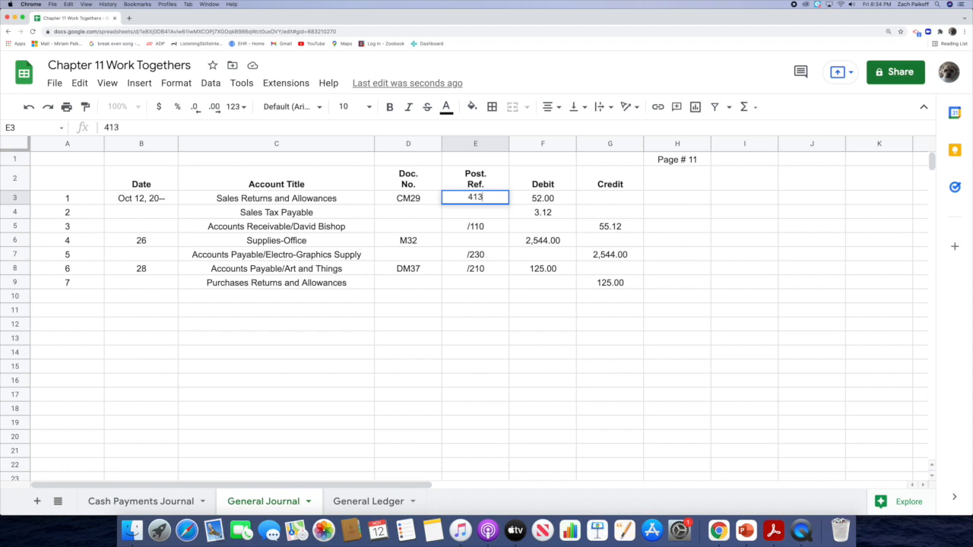
key(Return)
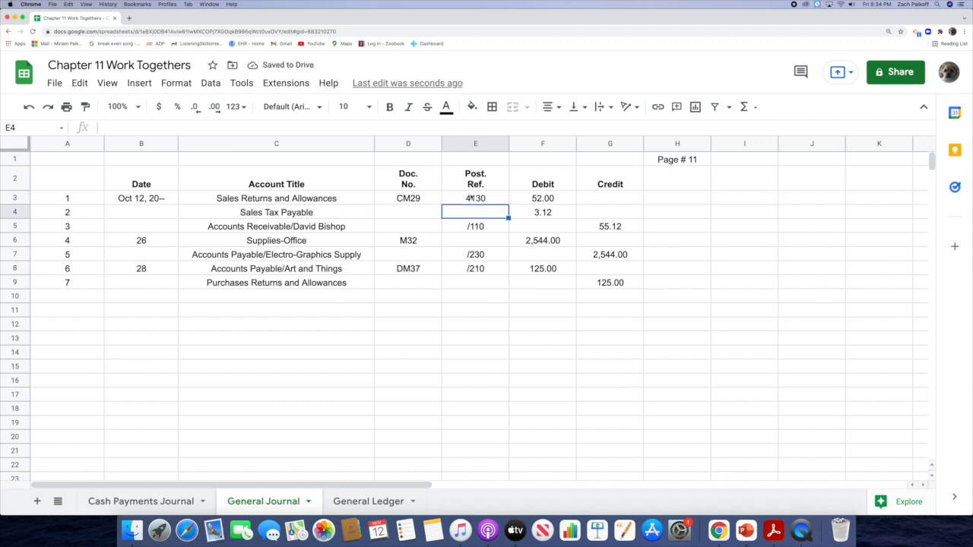
- Check the General Journal's Sales Tax Payable debit and enter the date, 12, in row 31 of the Sales Tax Payable ledger account
click(517, 217)
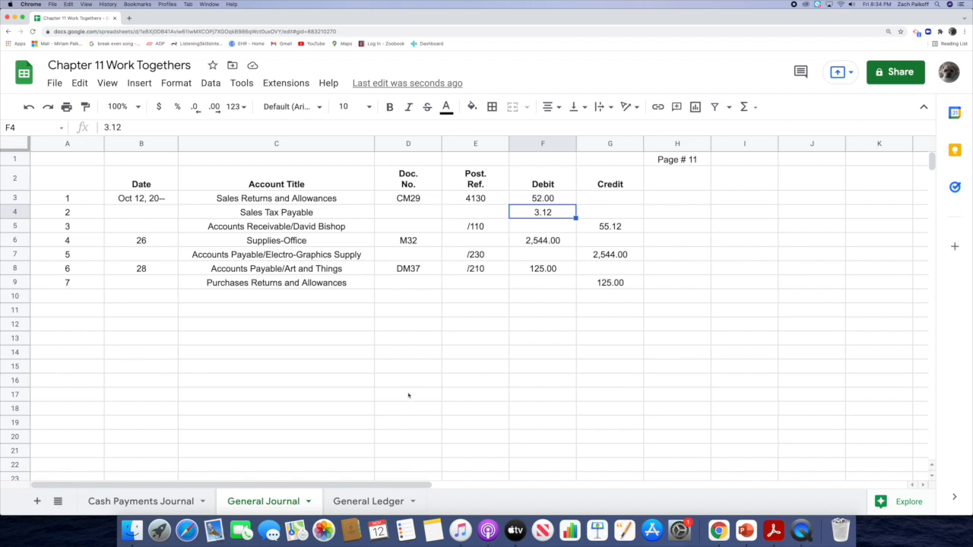
click(352, 498)
scroll(204, 305, up, 2)
scroll(204, 305, up, 4)
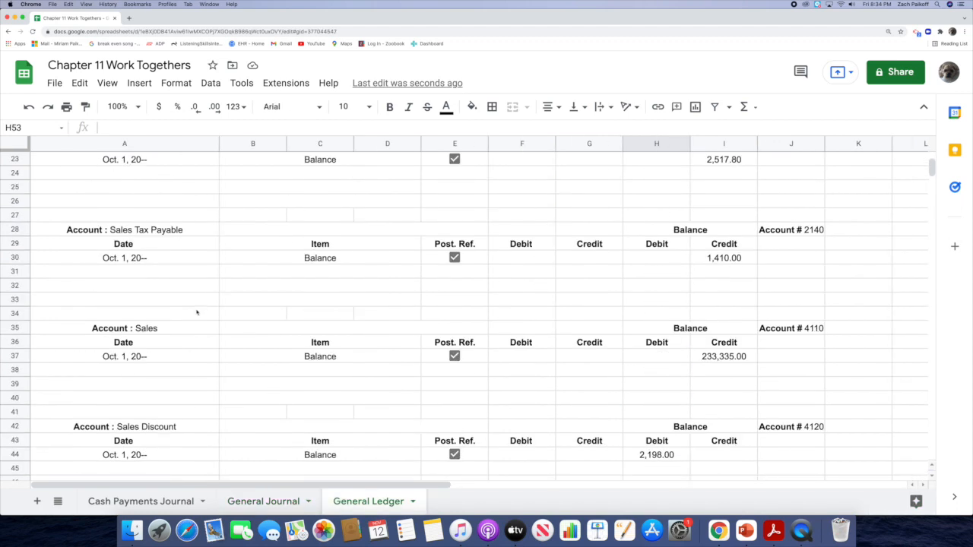
click(154, 274)
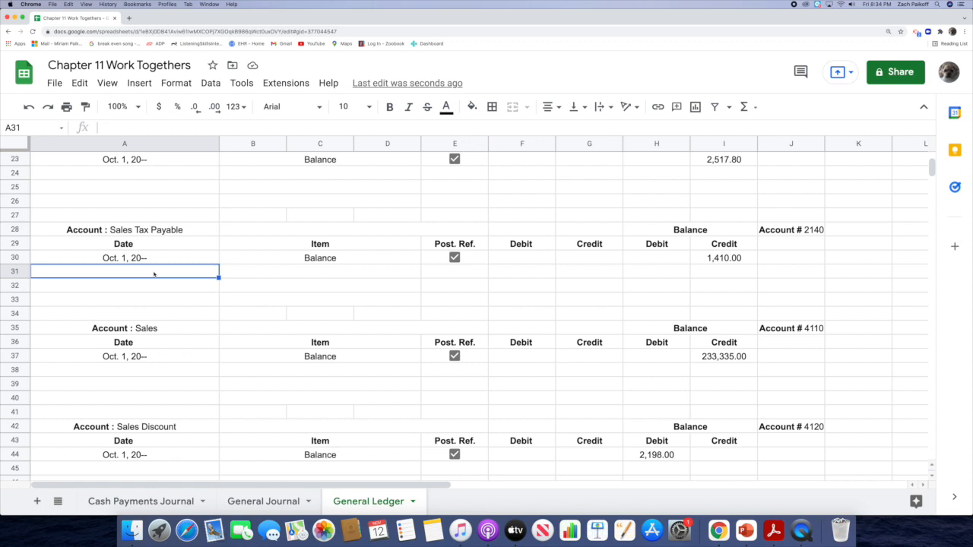
double_click(154, 273)
text(12)
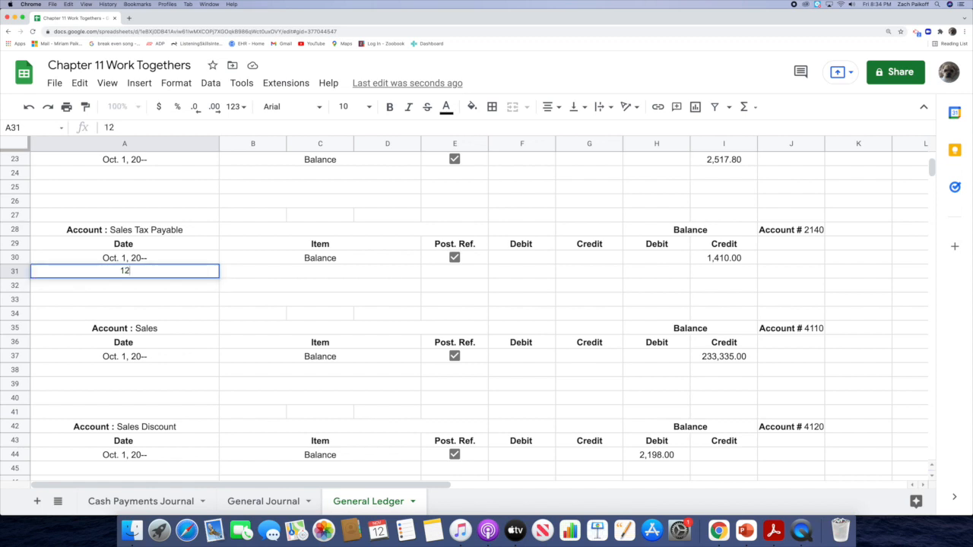
key(Return)
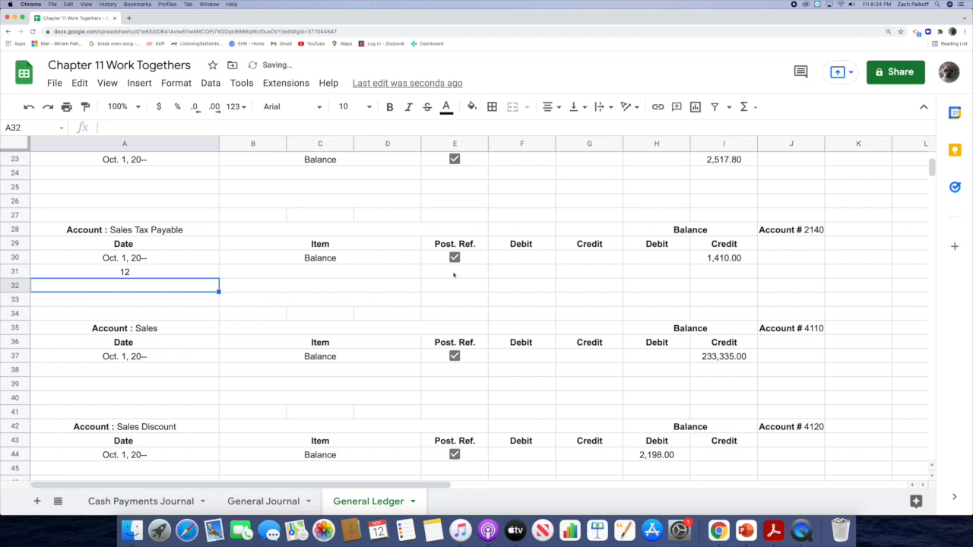
- Enter G11 as the posting reference and 3.12 as the debit amount in row 31 of Sales Tax Payable
click(453, 273)
double_click(453, 273)
text(G11)
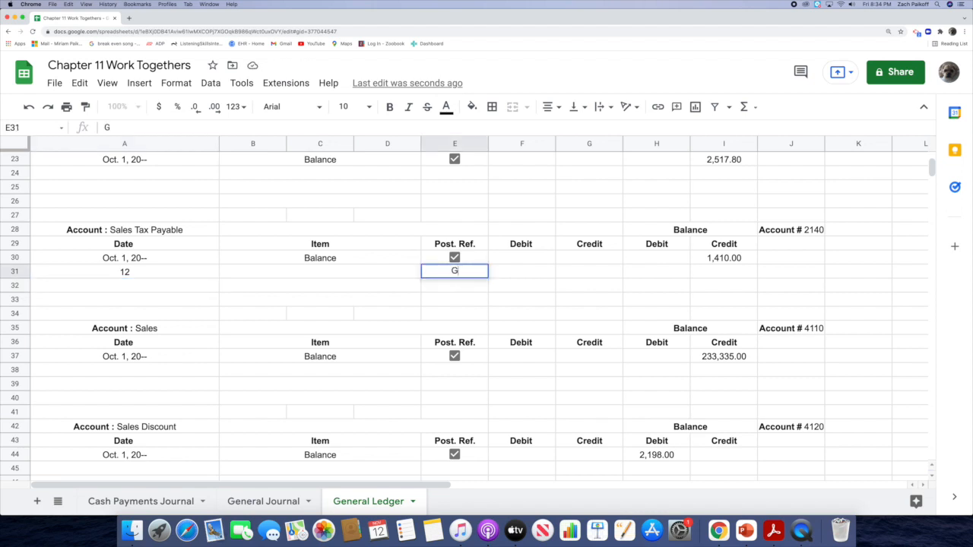
key(Return)
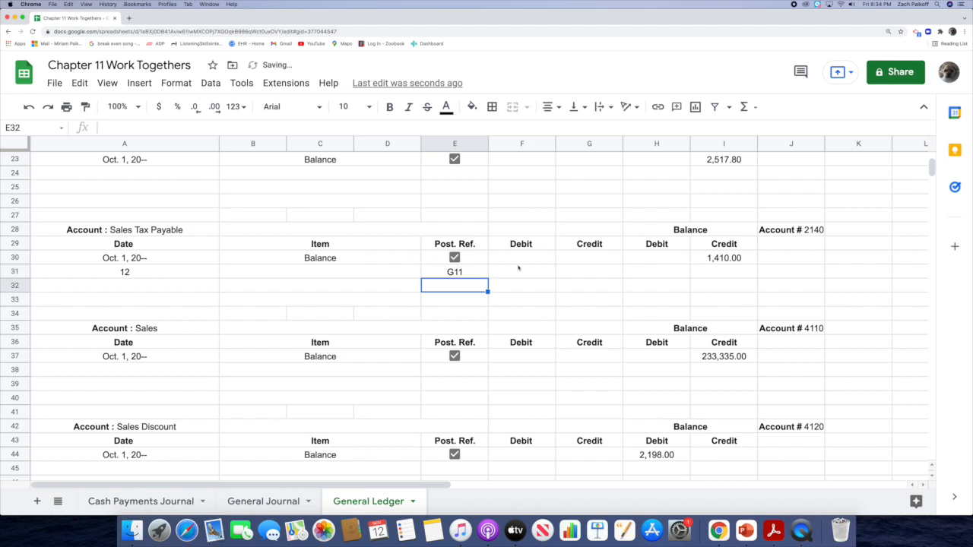
click(520, 270)
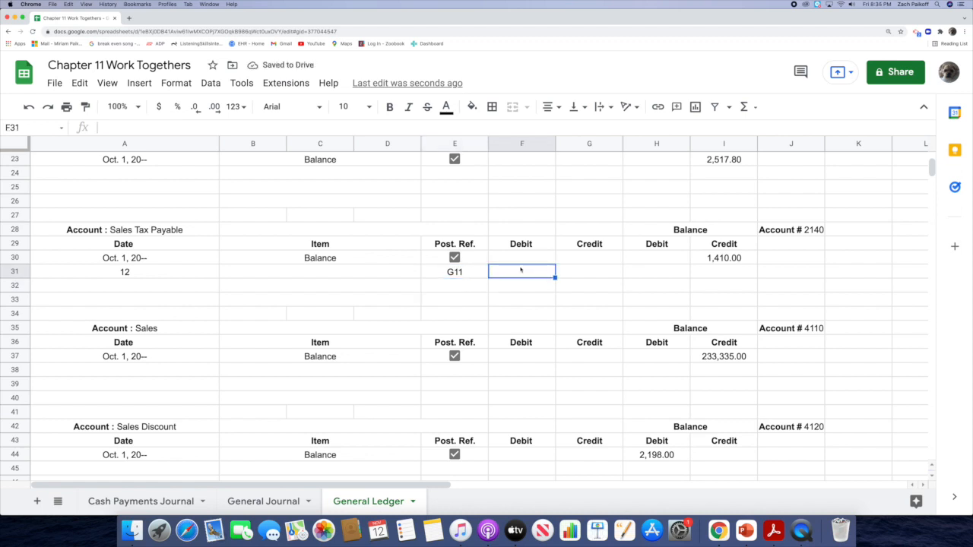
double_click(521, 269)
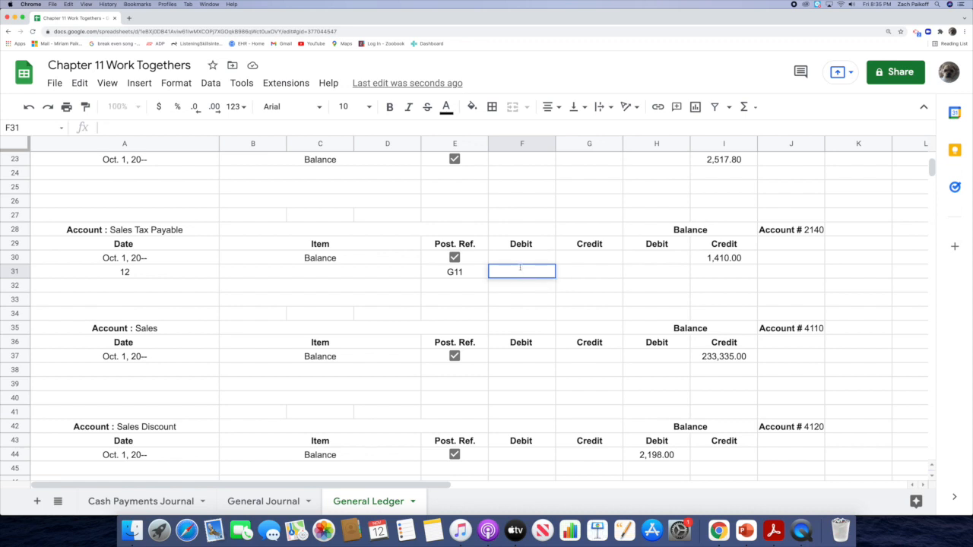
text(3.12)
key(Return)
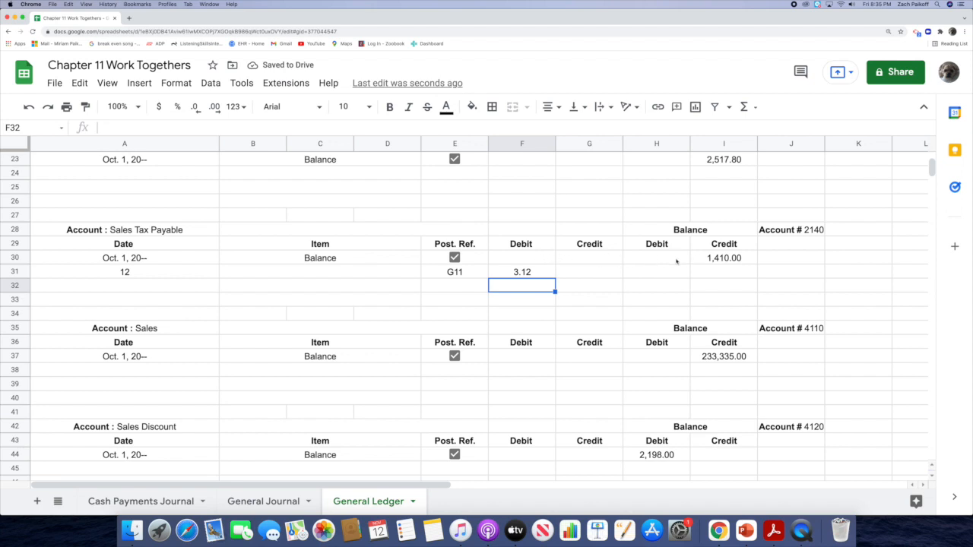
- Calculate the new Sales Tax Payable credit balance in I31 with a formula subtracting F31 from I30
double_click(705, 270)
text(=)
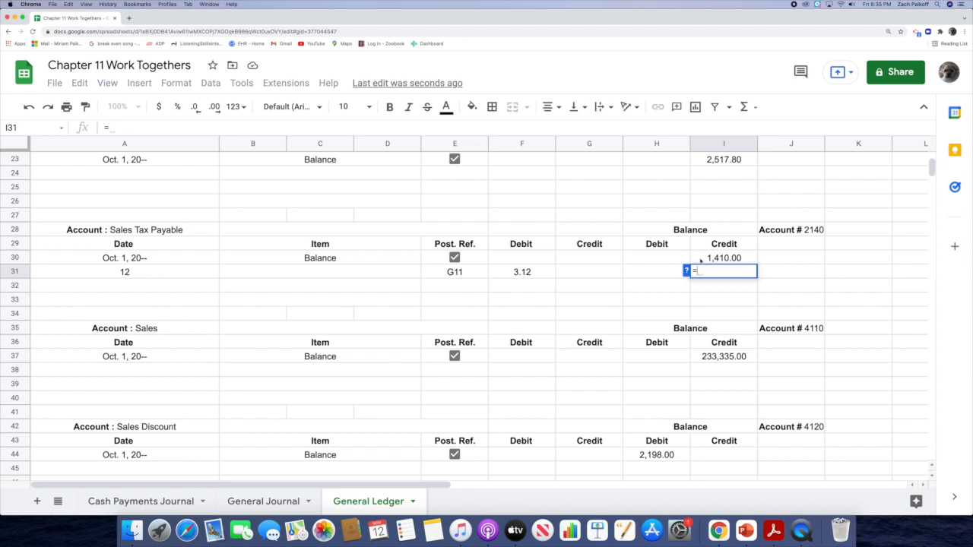
click(700, 259)
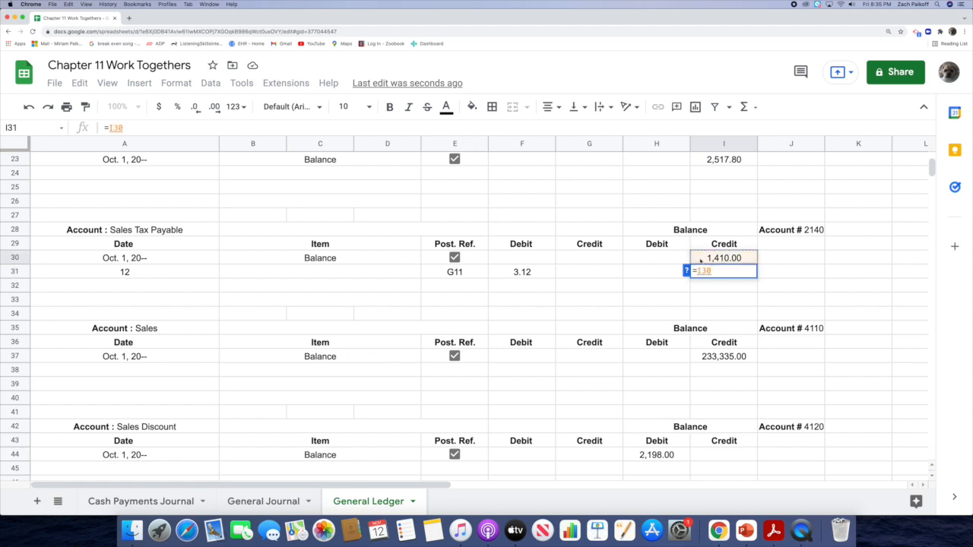
text(-)
click(550, 271)
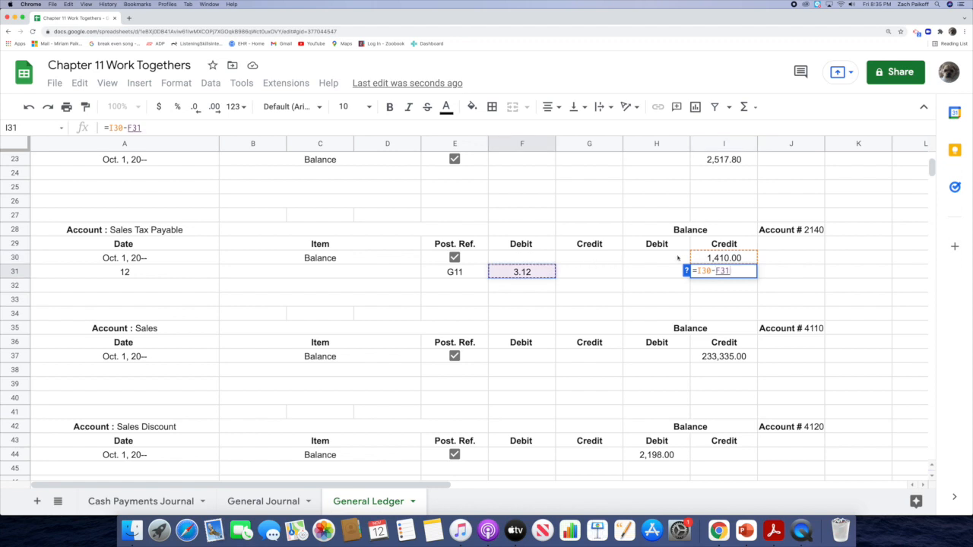
key(Return)
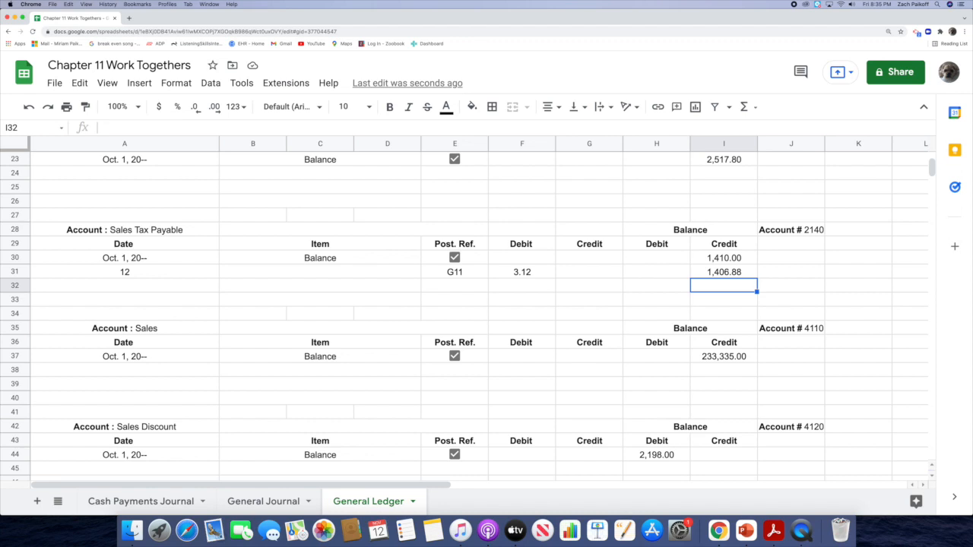
- Enter 2140 as the posting reference of the Sales Tax Payable line in the General Journal
click(265, 502)
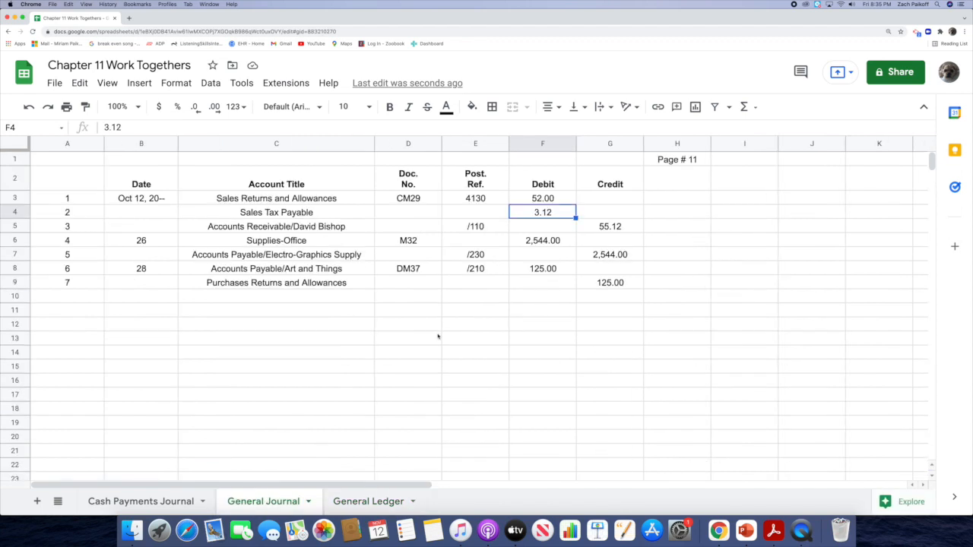
click(476, 212)
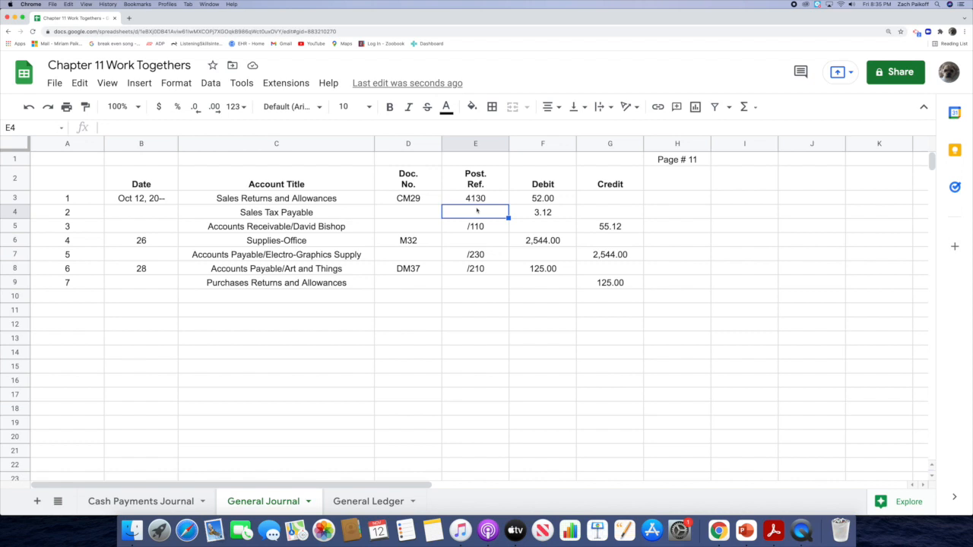
double_click(476, 210)
text(2140)
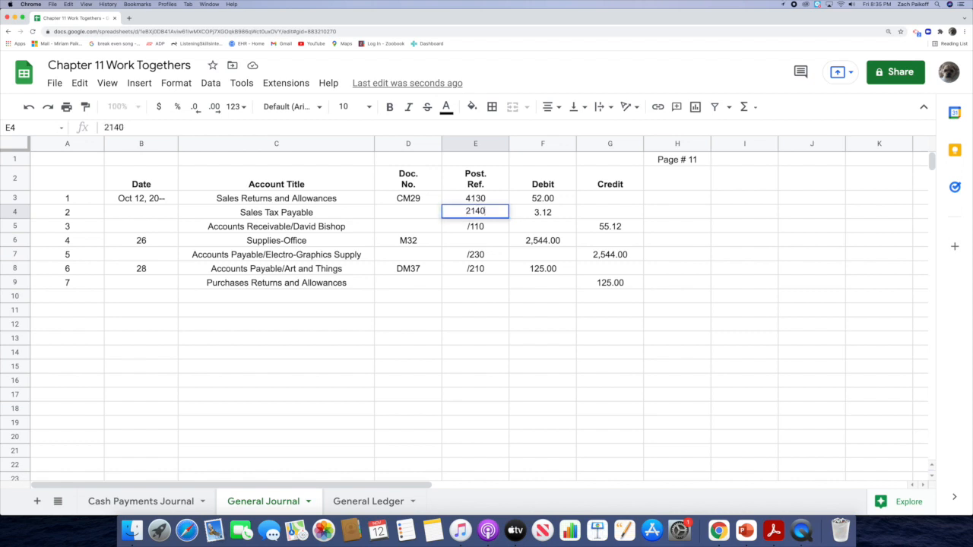
key(Return)
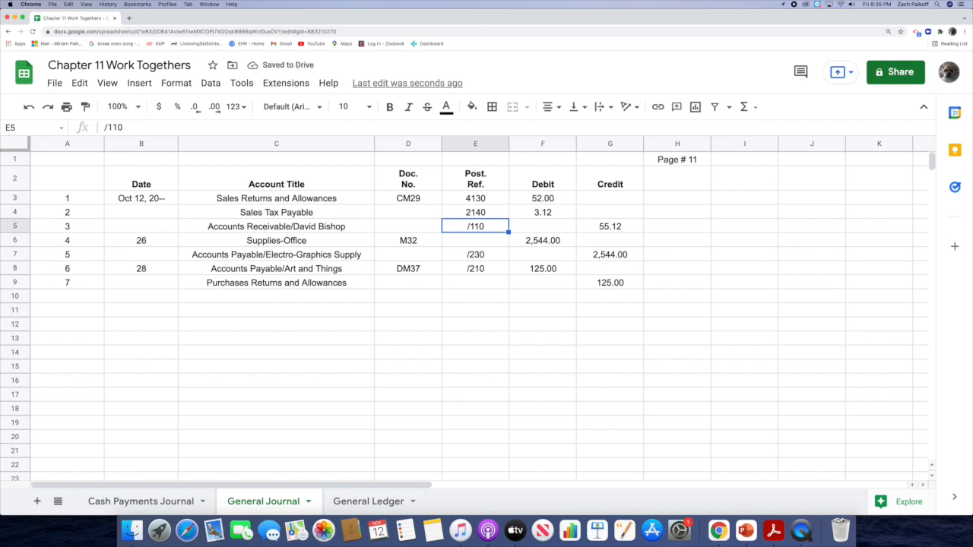
- Check the General Journal's Accounts Receivable credit and enter the date, 12, in row 11 of the Accounts Receivable ledger account
click(593, 228)
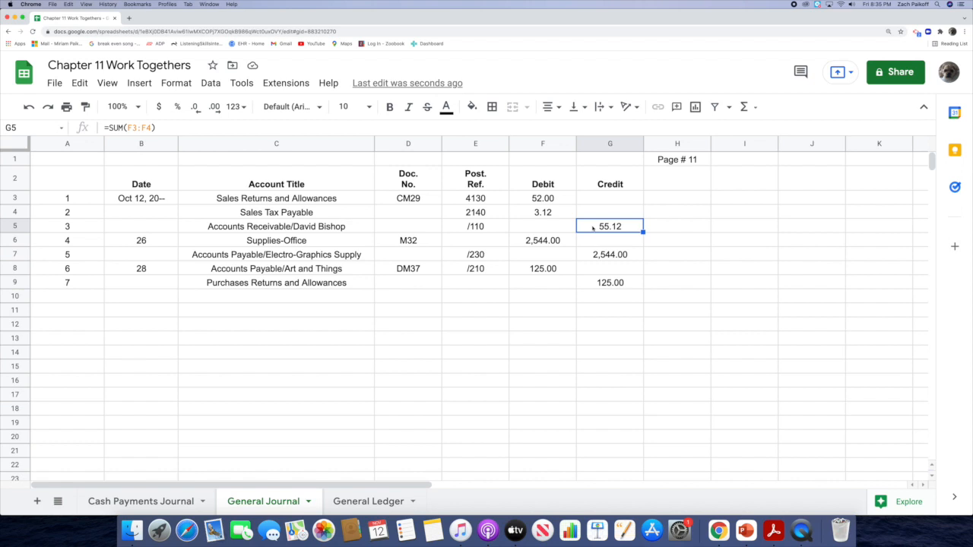
click(371, 501)
scroll(287, 327, up, 10)
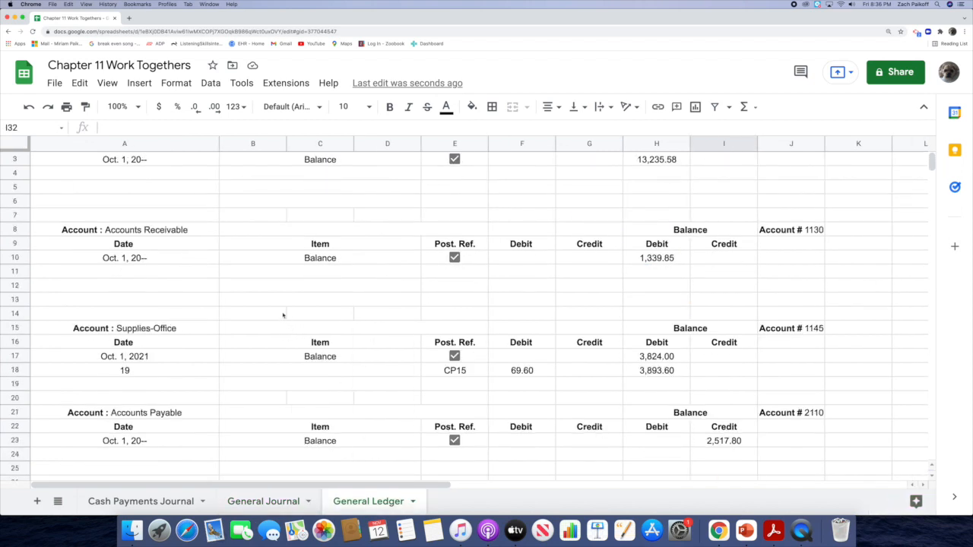
click(145, 302)
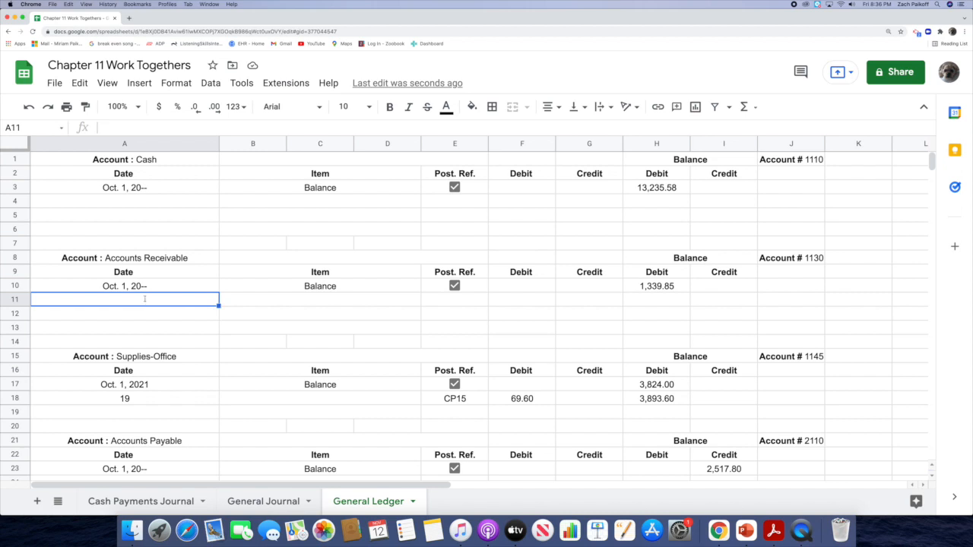
text(12)
key(Return)
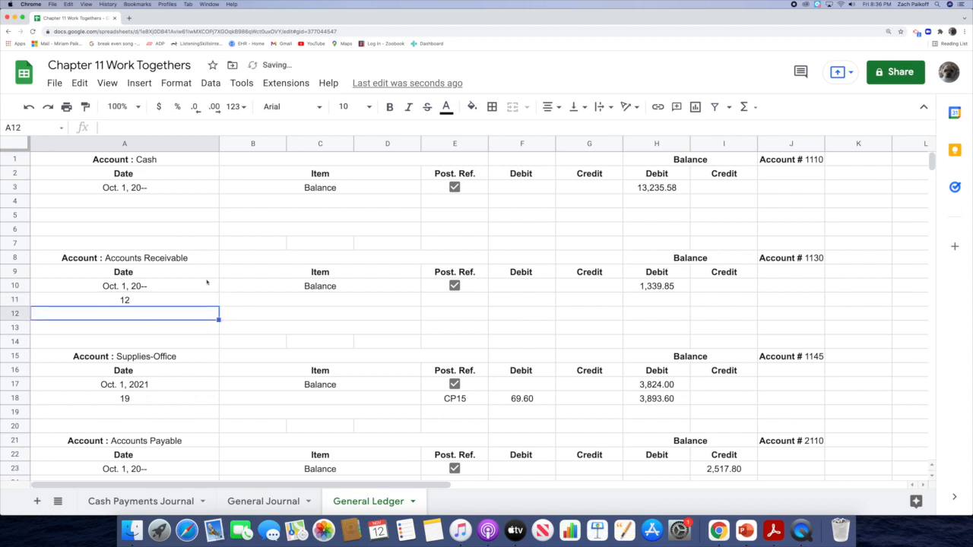
- Enter G11 as the posting reference and 55.12 as the credit amount in row 11 of Accounts Receivable
click(440, 302)
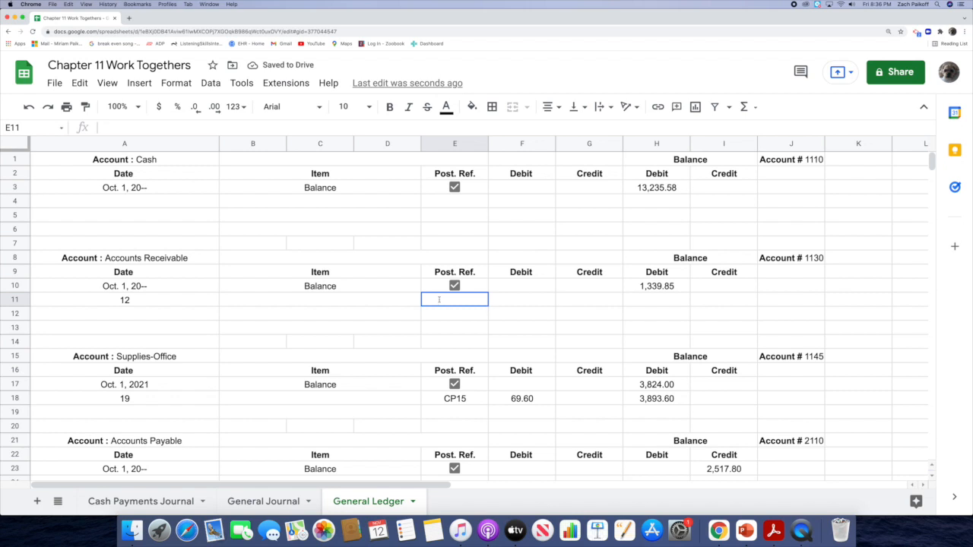
text(G11)
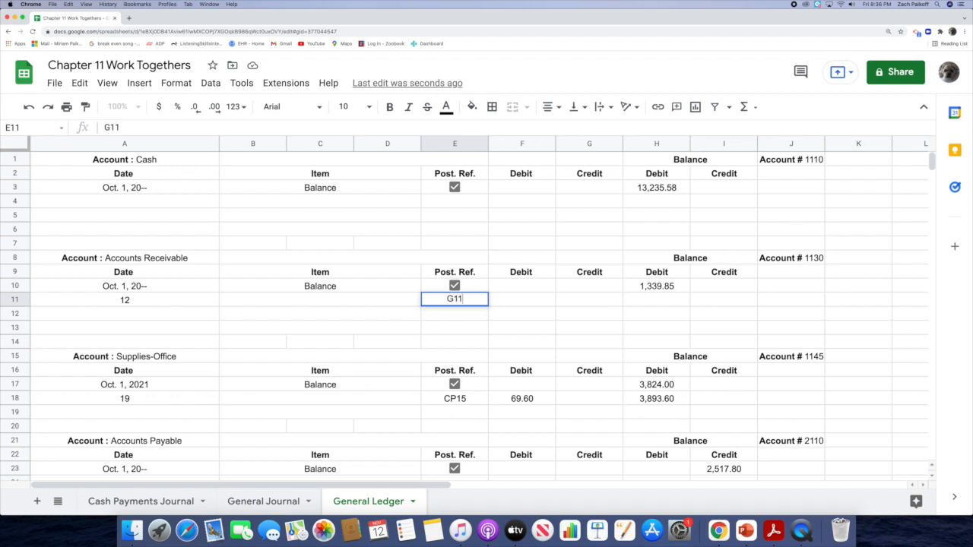
key(Return)
click(586, 302)
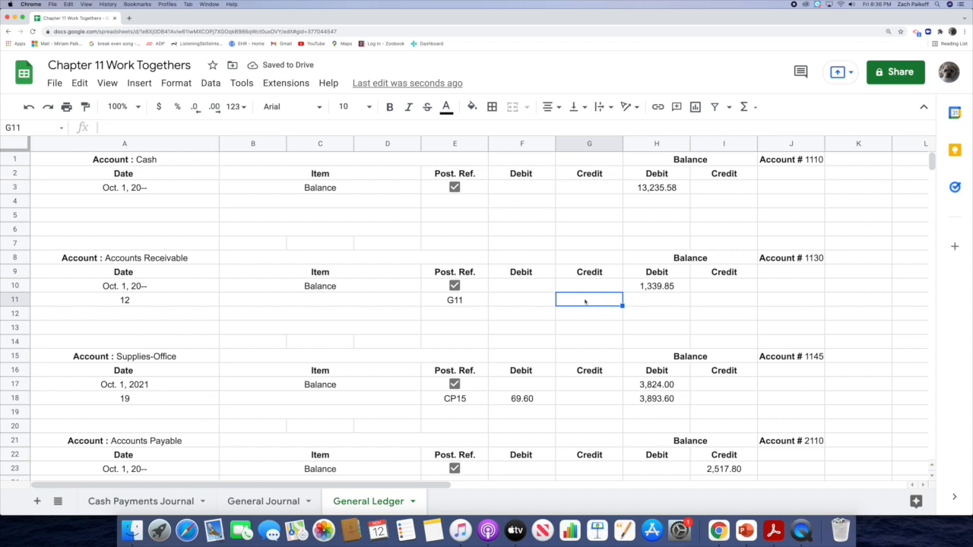
double_click(584, 301)
text(55.12)
key(Return)
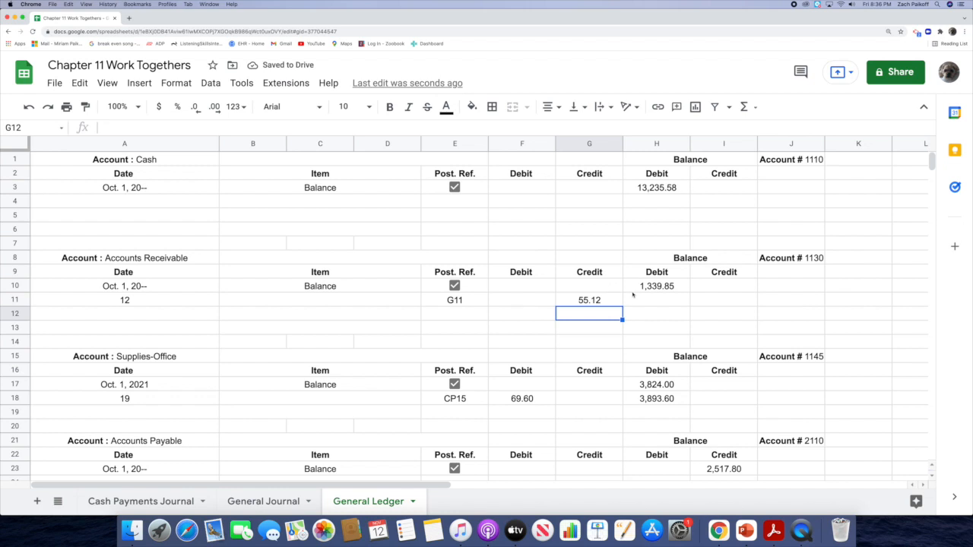
- Calculate the new Accounts Receivable debit balance in H11 with a formula subtracting G11 from H10
double_click(650, 300)
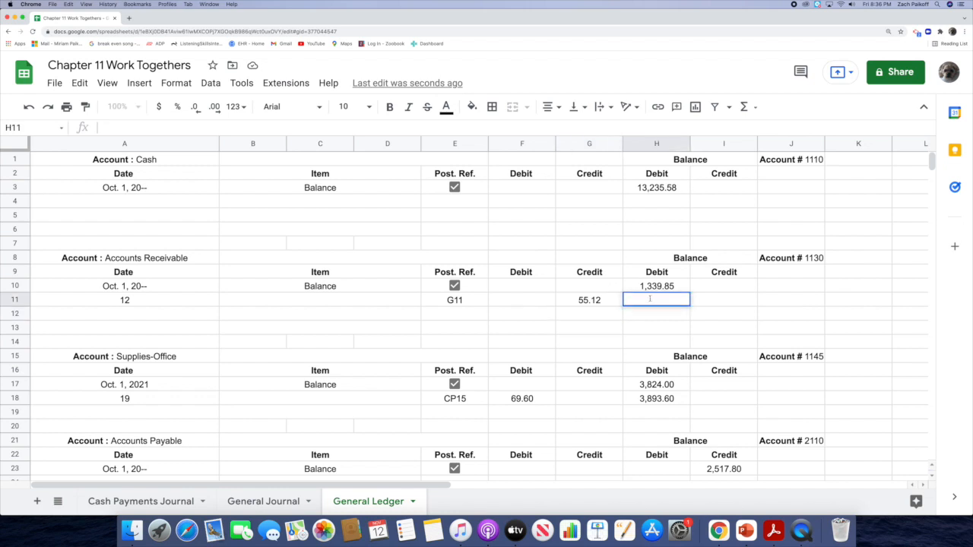
text(=)
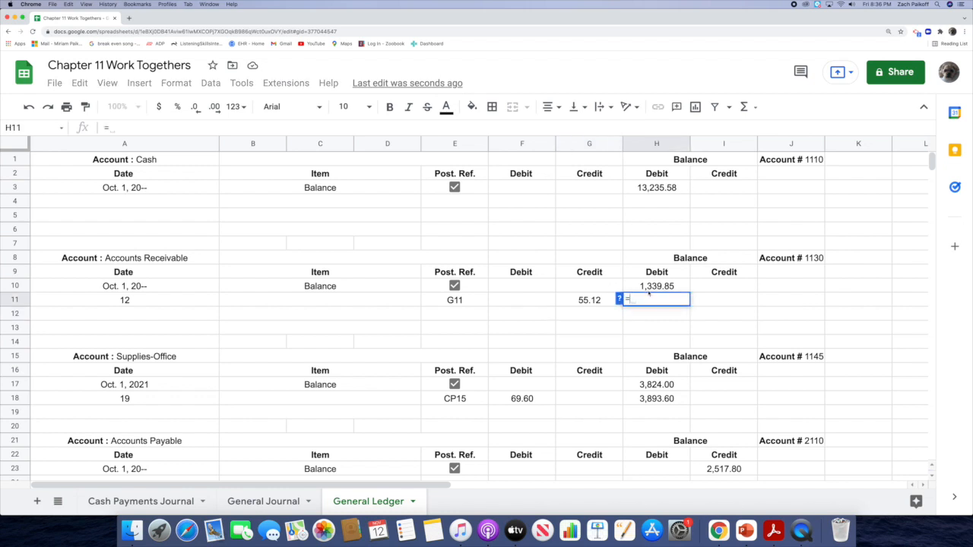
click(629, 285)
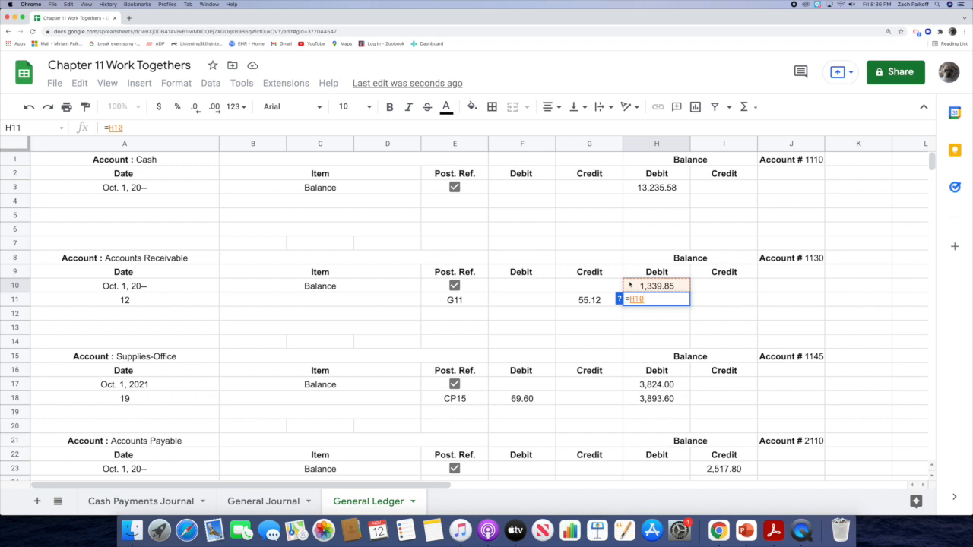
text(-)
click(614, 300)
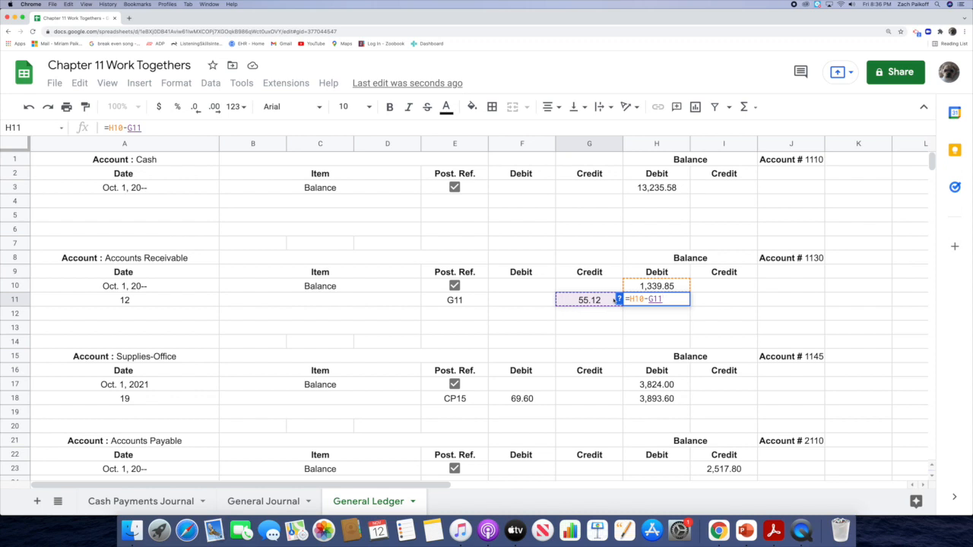
key(Return)
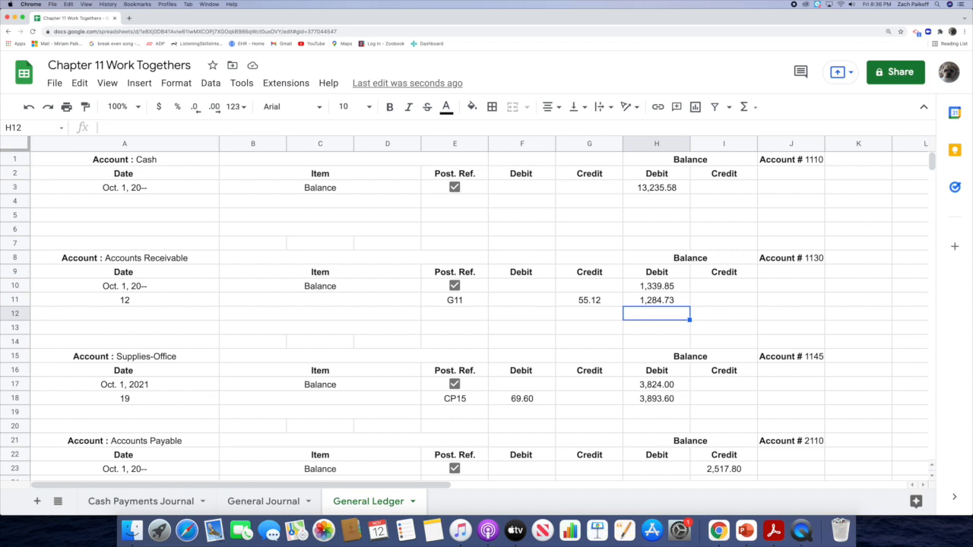
- Add 1130 before the slash in the posting reference of the General Journal's Accounts Receivable line
click(275, 502)
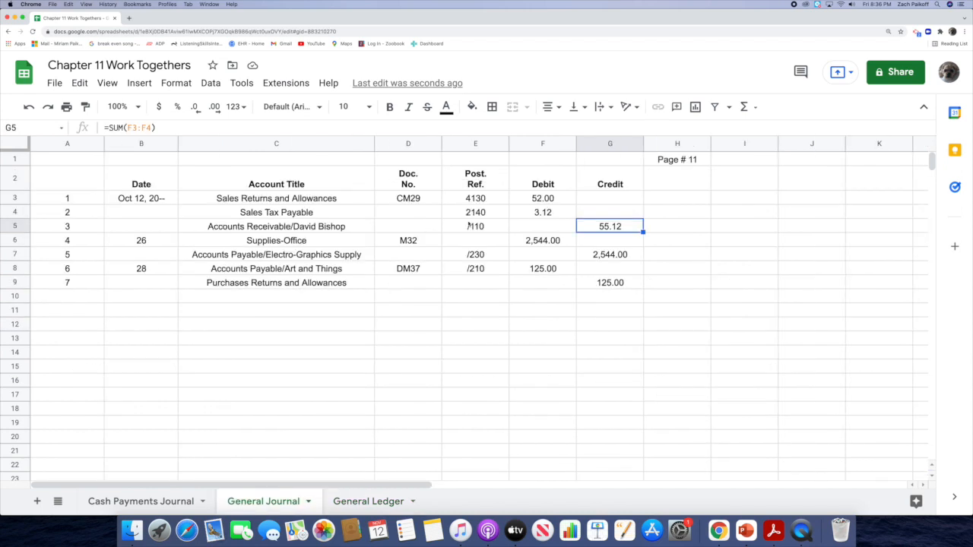
click(465, 226)
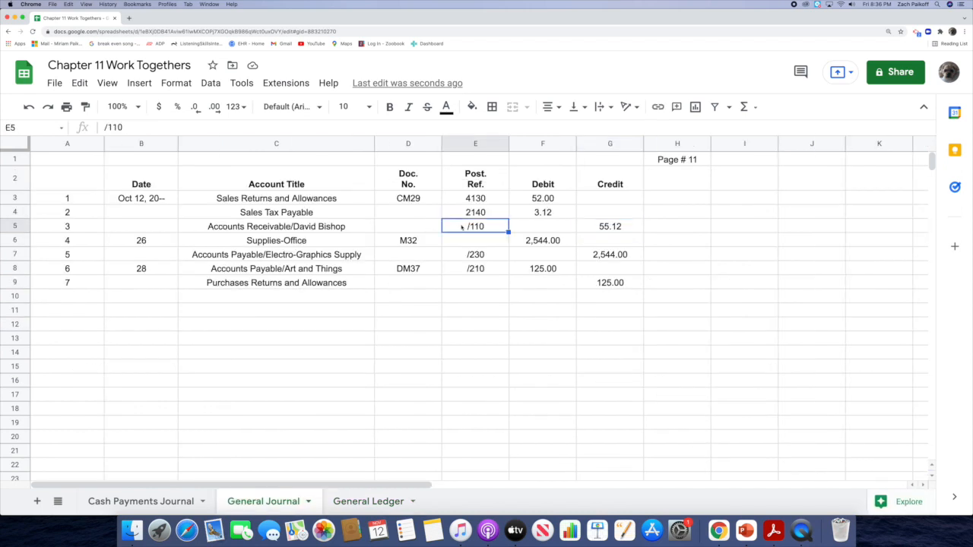
double_click(460, 226)
text(1130)
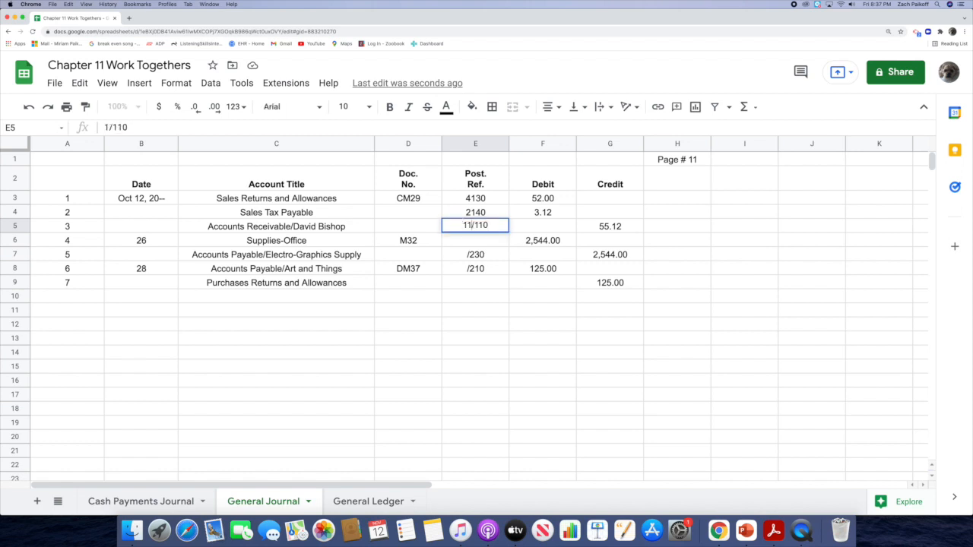
key(Return)
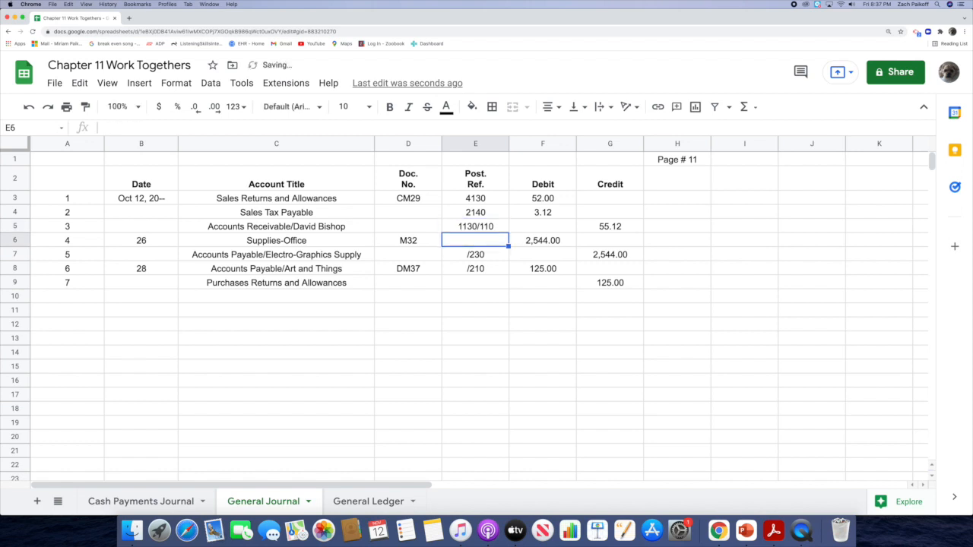
- Check the General Journal's Supplies-Office debit and enter the date, 26, in row 19 of the Supplies-Office ledger account
click(517, 241)
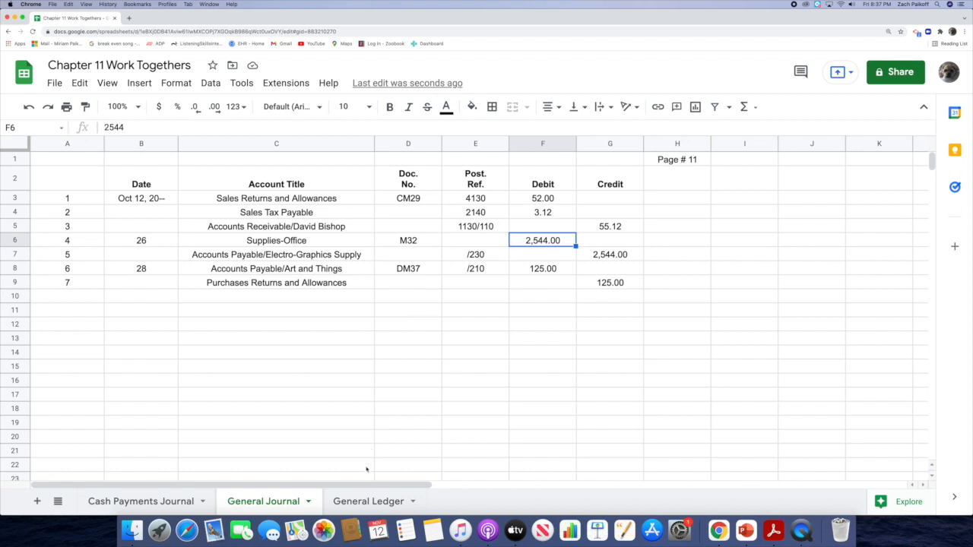
click(362, 502)
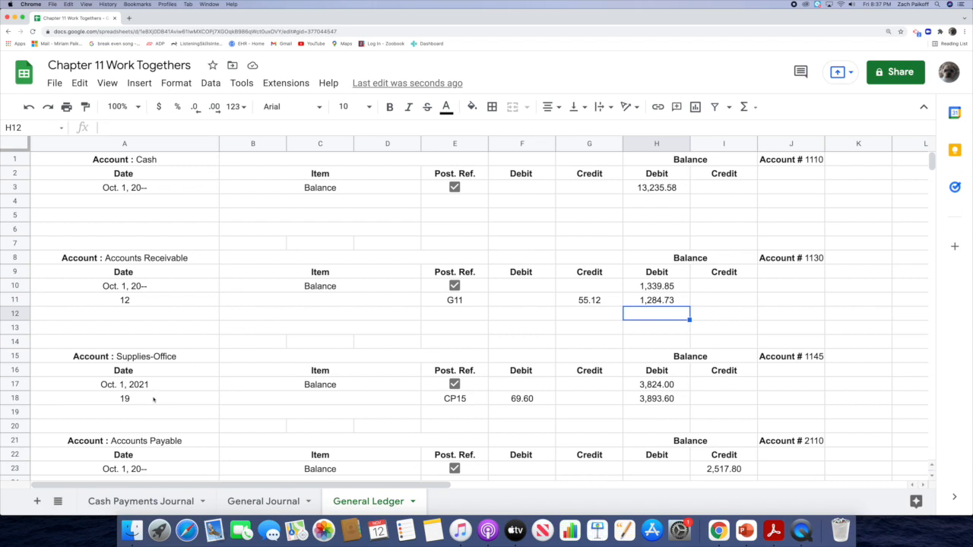
click(150, 411)
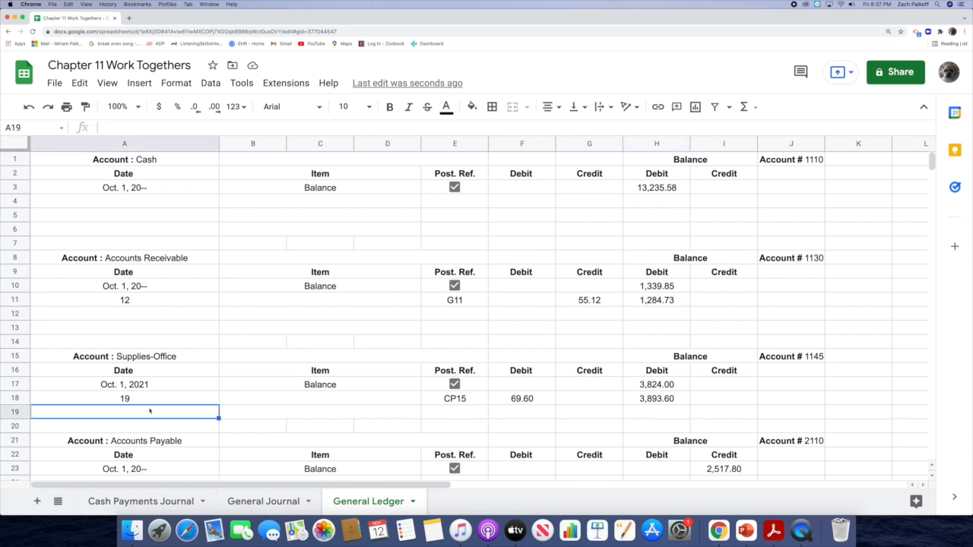
text(26)
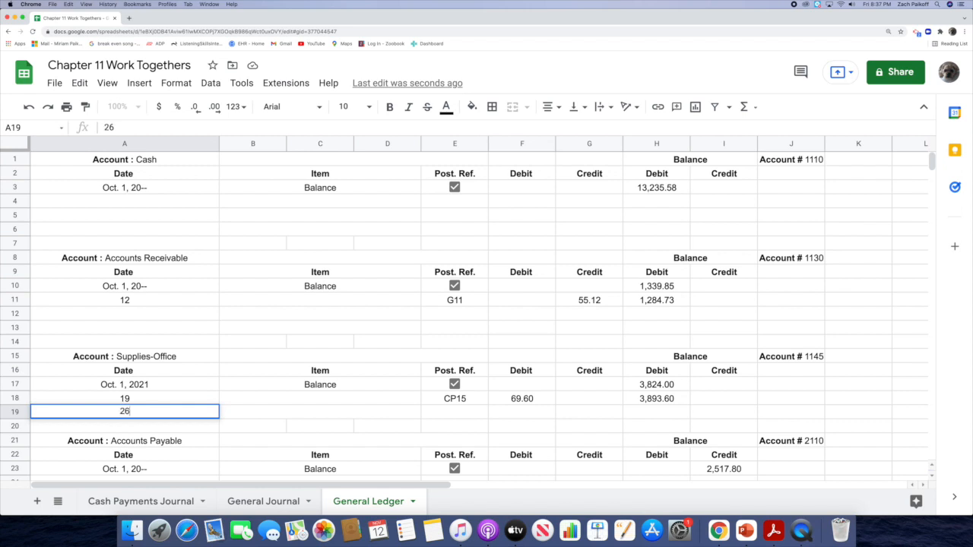
key(Return)
- Enter G11 as the posting reference and 2544 as the debit amount in row 19 of Supplies-Office
click(457, 412)
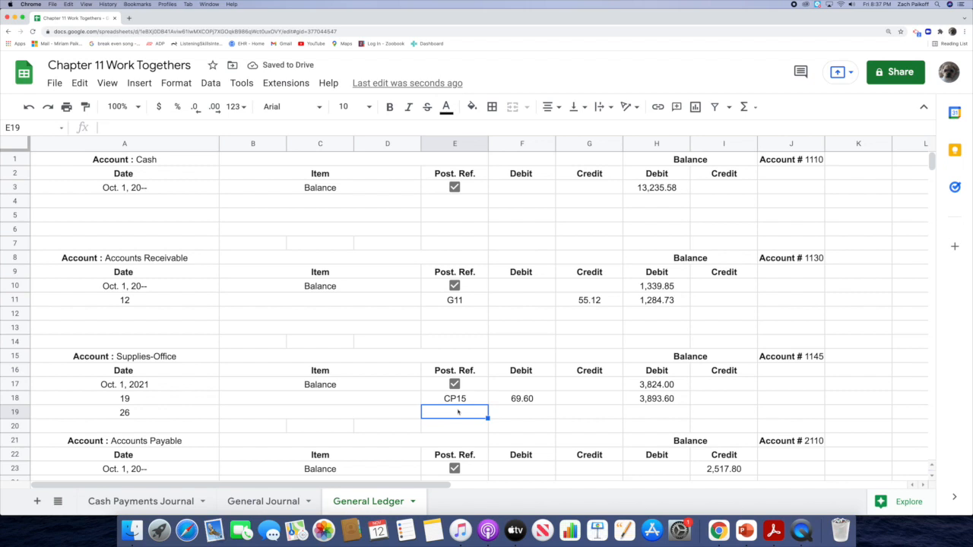
double_click(458, 412)
text(G11)
key(Return)
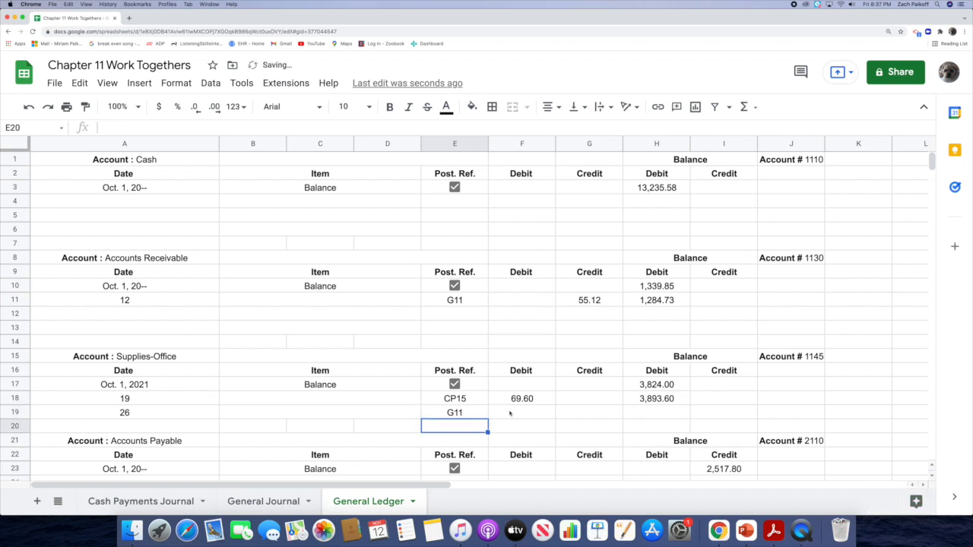
click(509, 413)
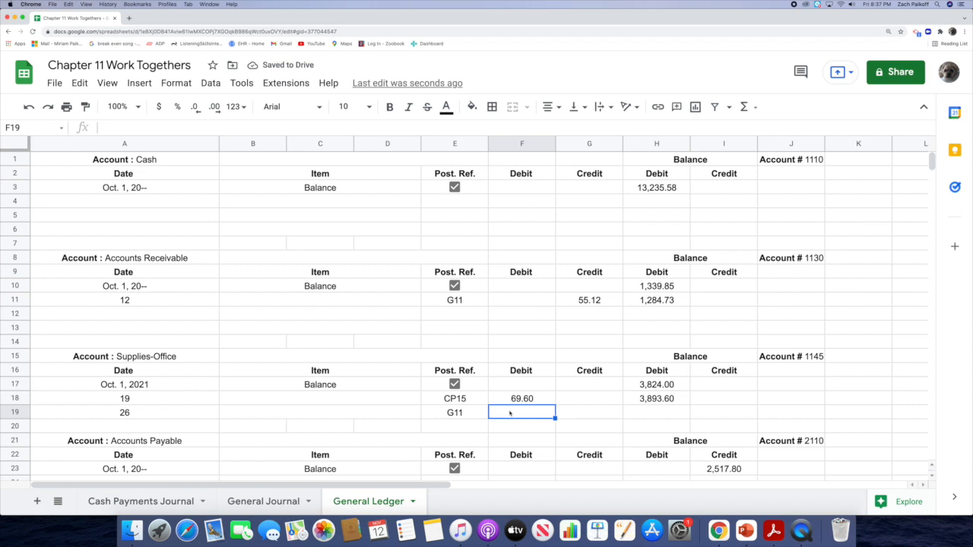
text(2,54)
text(44)
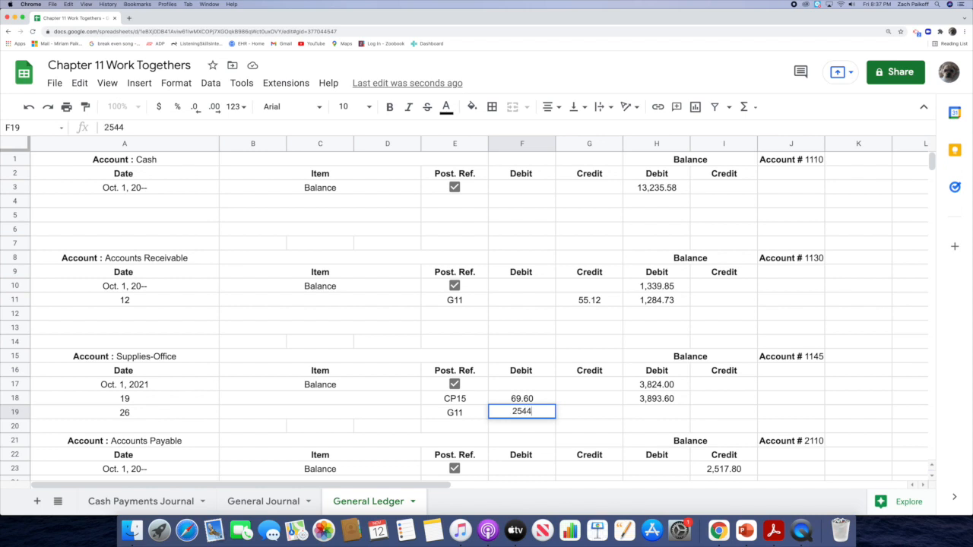
key(Return)
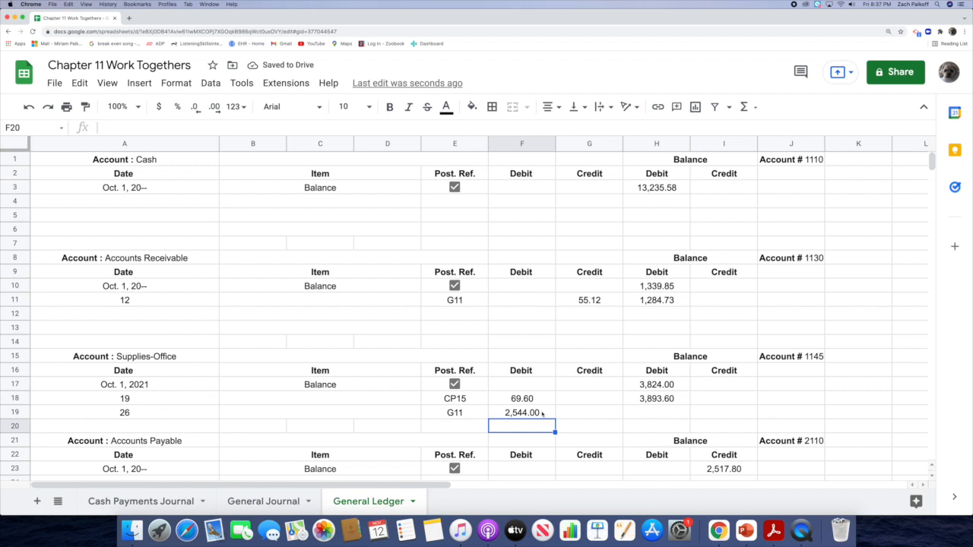
- Calculate the new Supplies-Office debit balance in H19 with the formula =SUM(H18+F19)
double_click(631, 412)
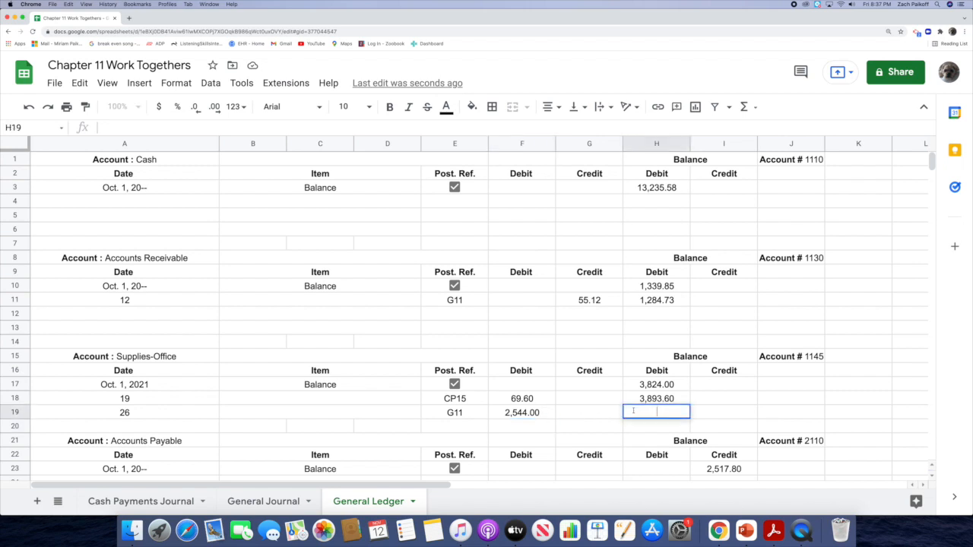
text(=)
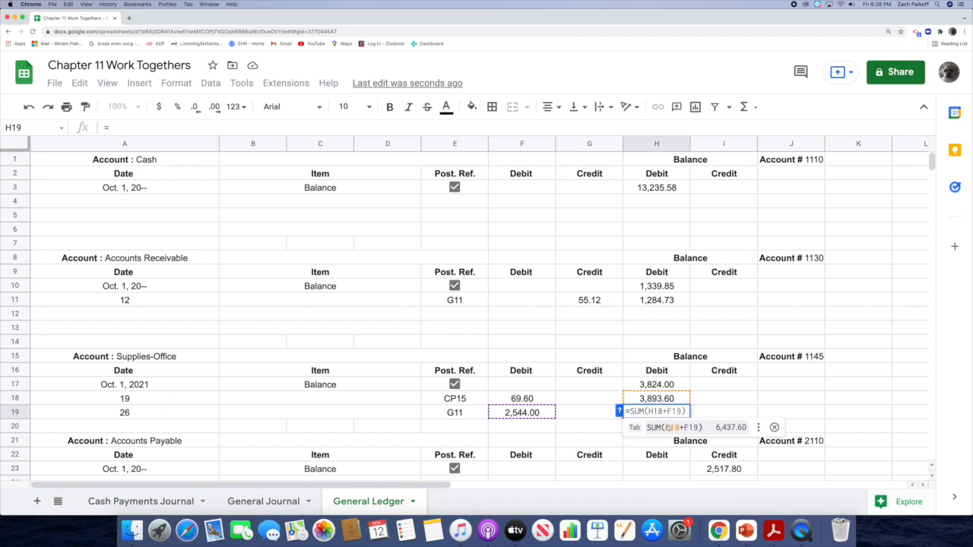
click(639, 417)
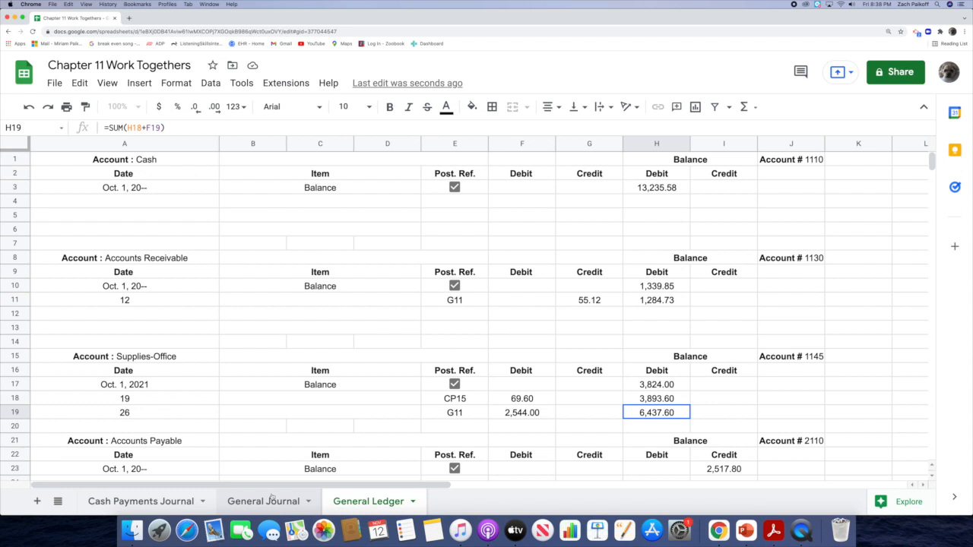
- Enter 1145 as the posting reference of the Supplies-Office line in the General Journal
click(272, 498)
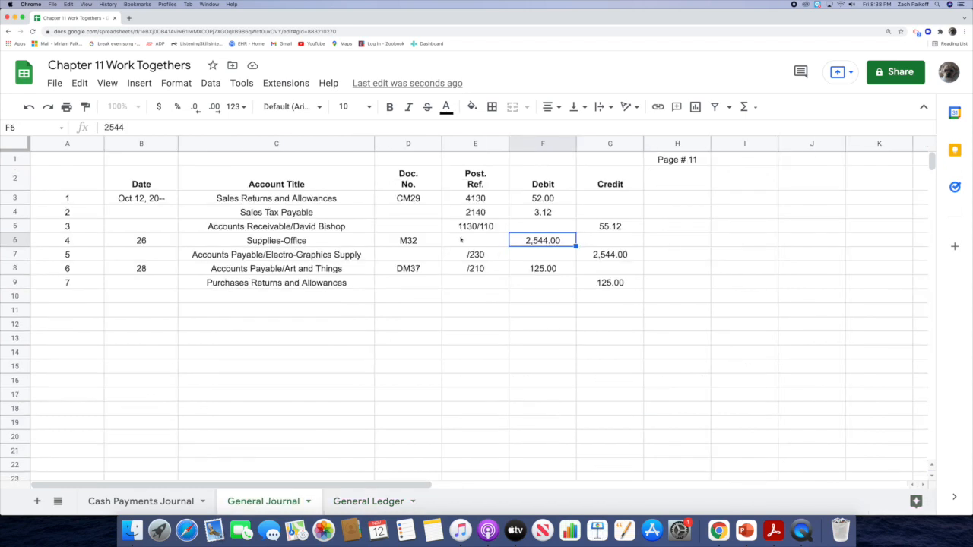
click(463, 240)
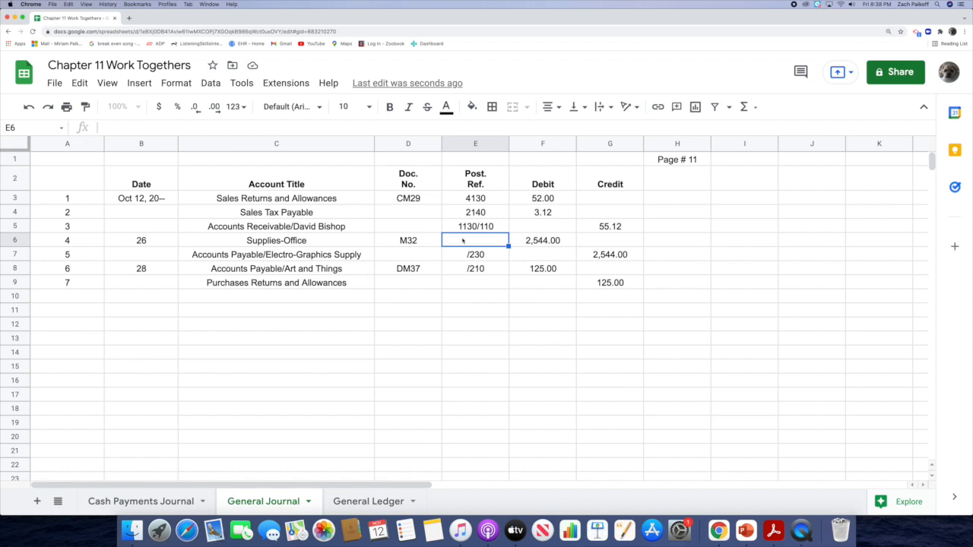
text(1145)
key(Return)
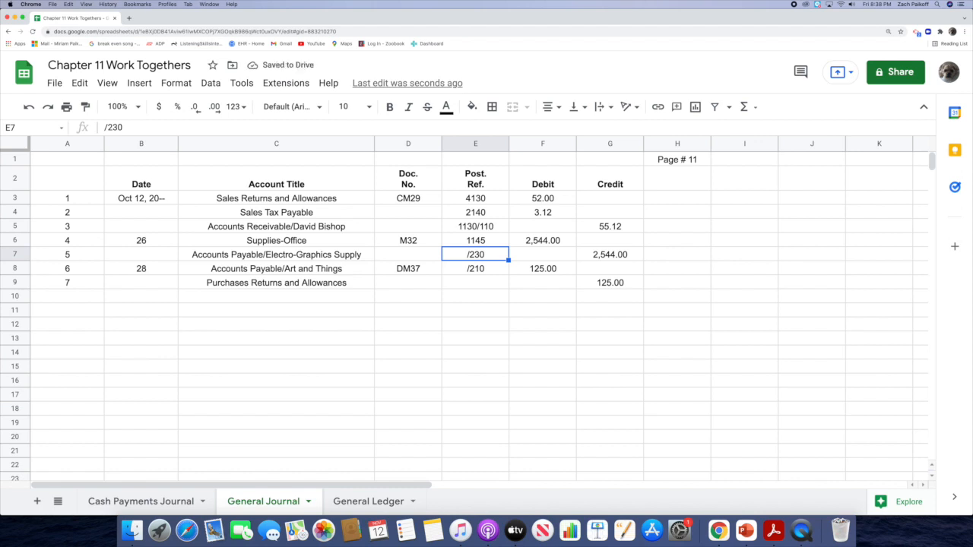
- Check the General Journal's Accounts Payable/Electro-Graphics Supply credit and enter the date, 26, in row 24 of the Accounts Payable ledger account
click(582, 260)
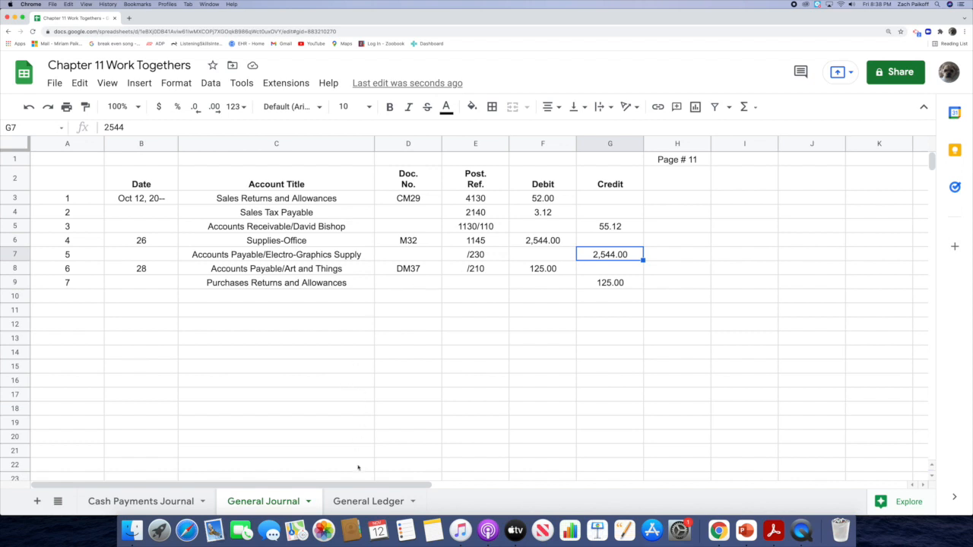
click(368, 501)
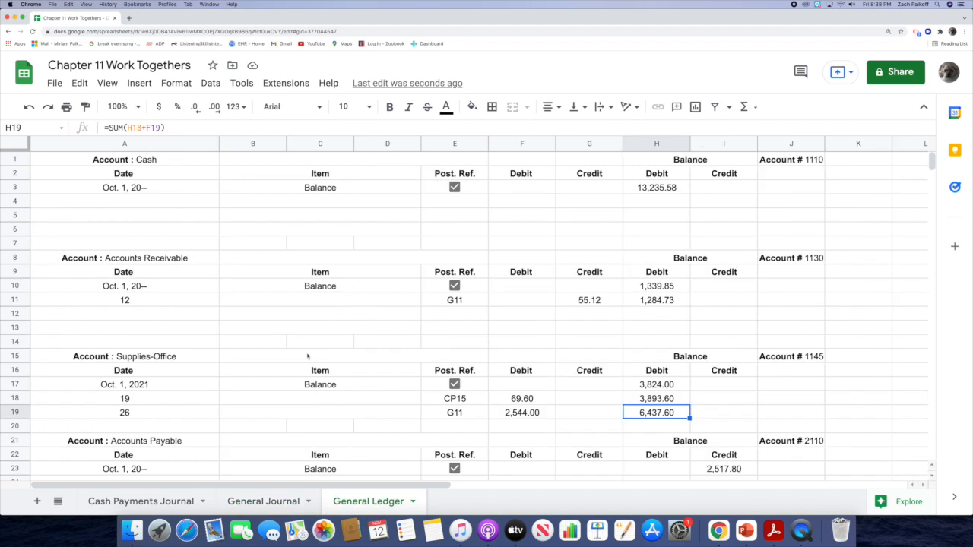
scroll(293, 380, down, 3)
click(155, 355)
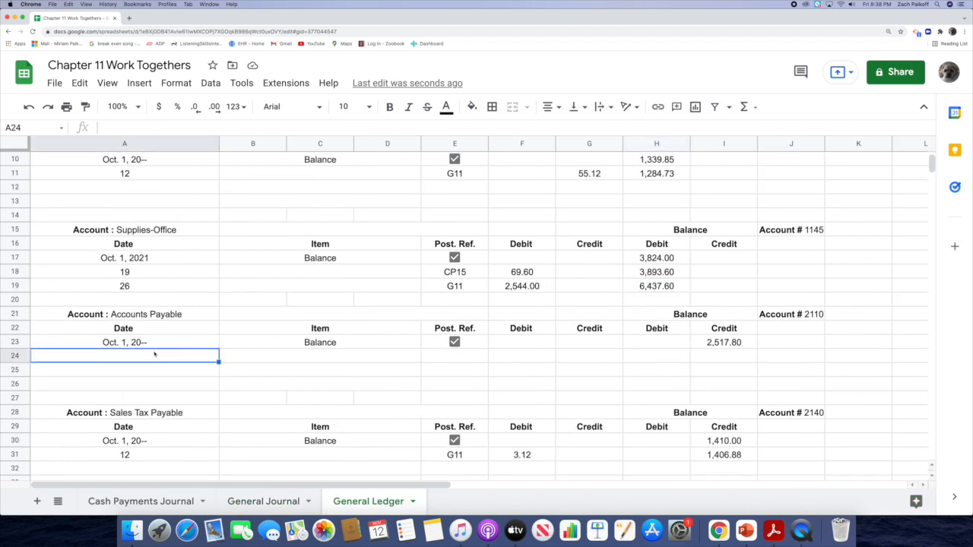
double_click(155, 354)
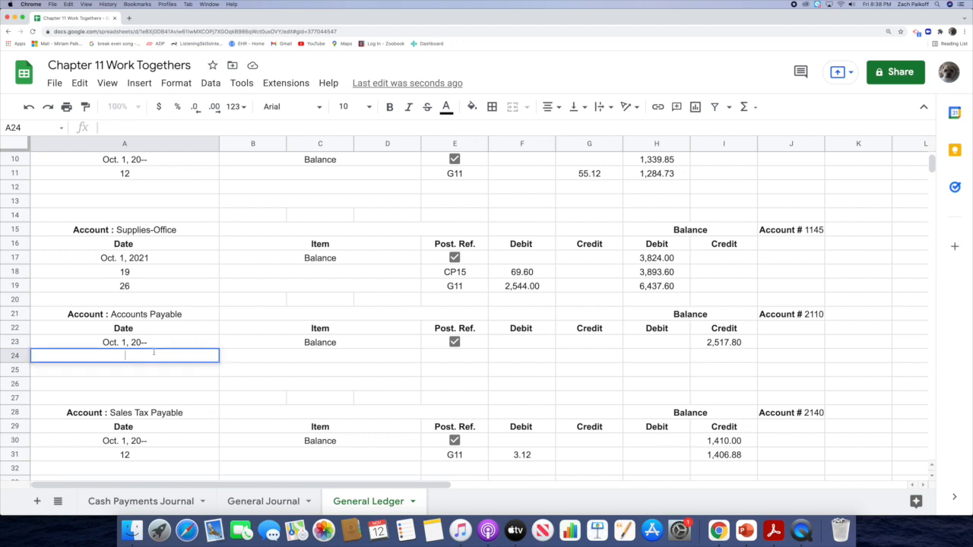
text(26)
key(Return)
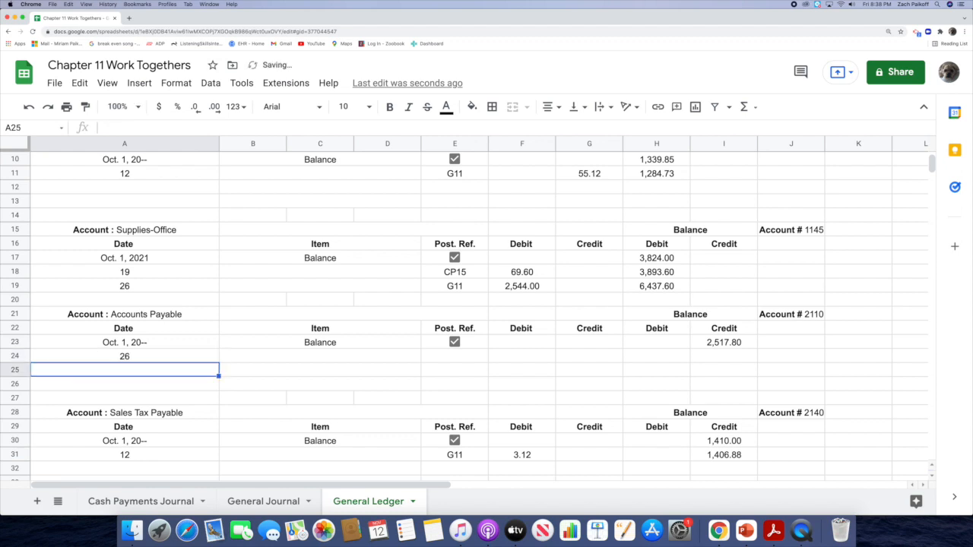
- Enter G11 as the posting reference and 2544 as the credit amount in row 24 of Accounts Payable
click(449, 357)
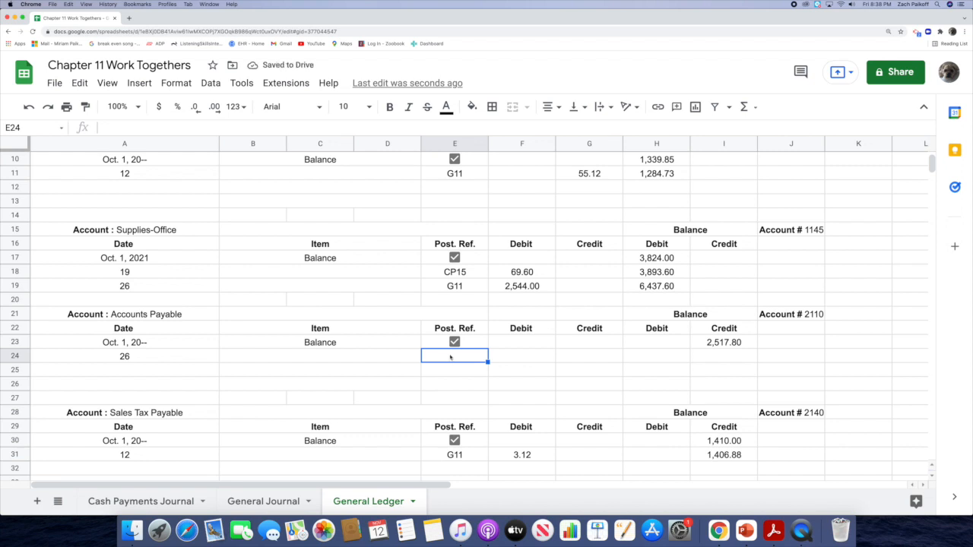
double_click(449, 357)
text(G11)
key(Return)
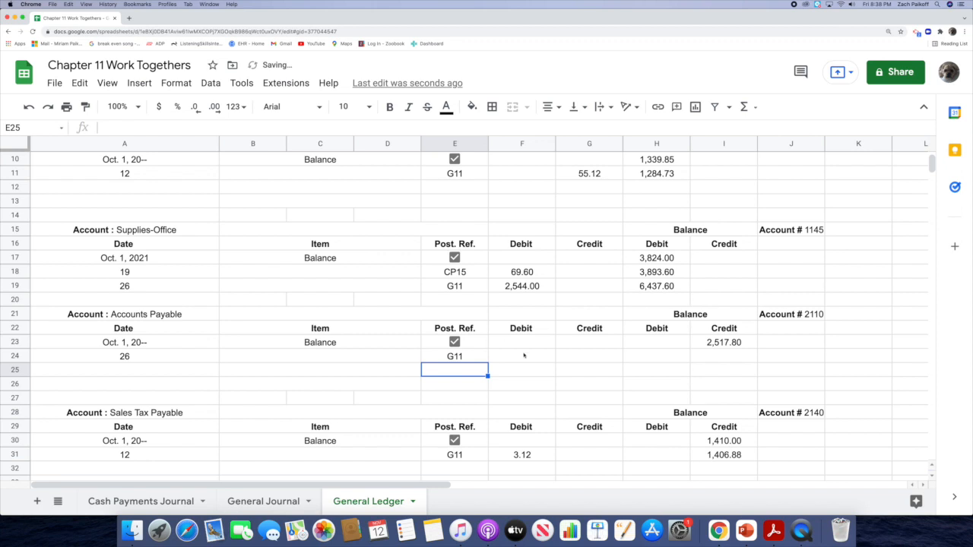
click(532, 356)
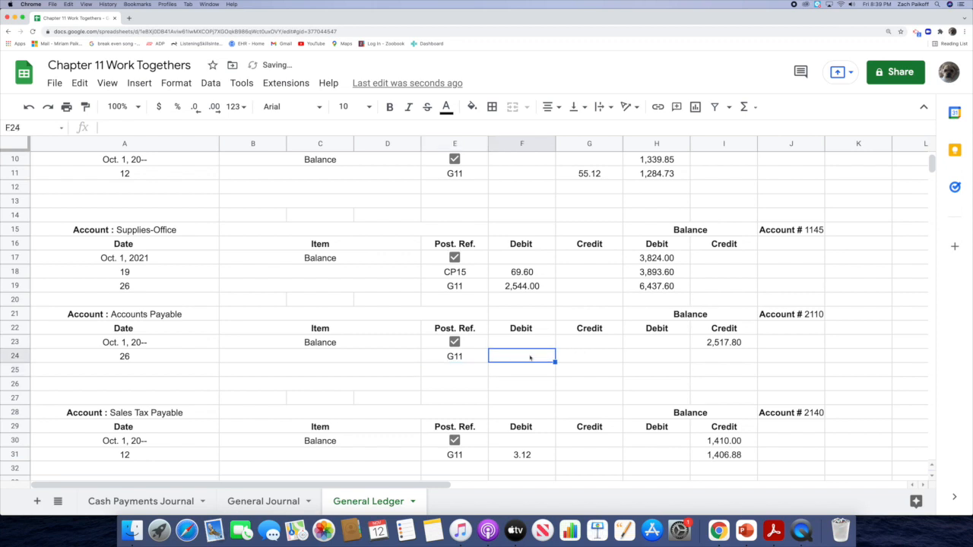
click(571, 361)
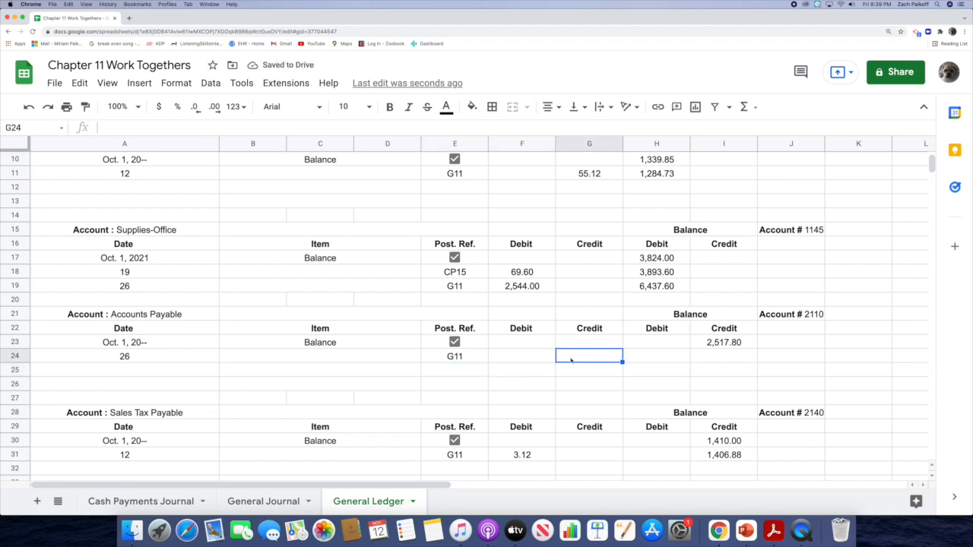
double_click(571, 359)
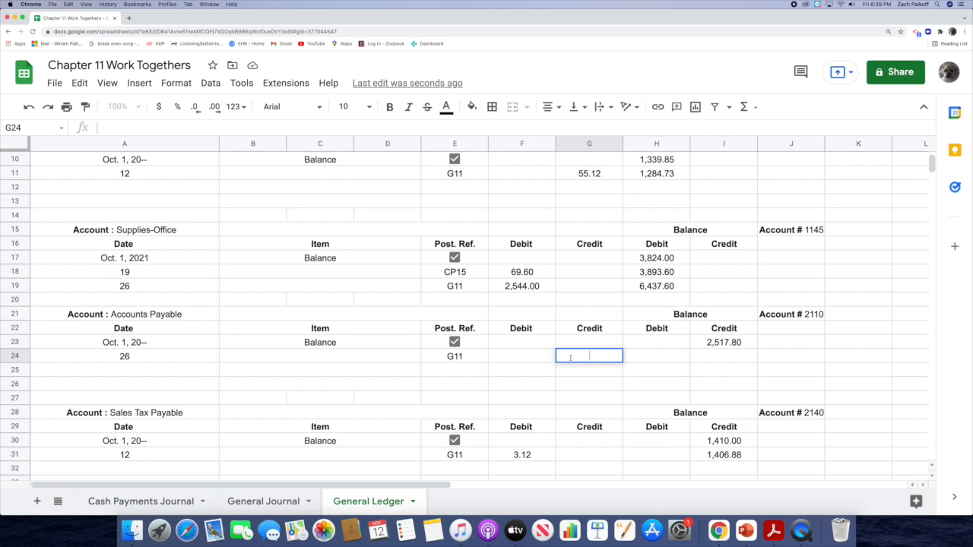
text(2544)
key(Return)
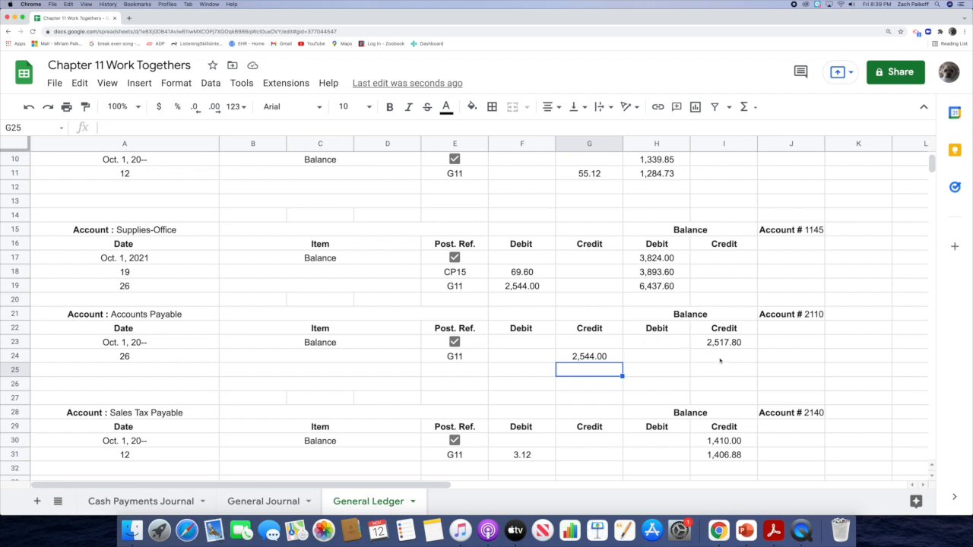
- Calculate the new Accounts Payable credit balance in I24 with the formula =SUM(I23+G24)
double_click(719, 356)
text(=)
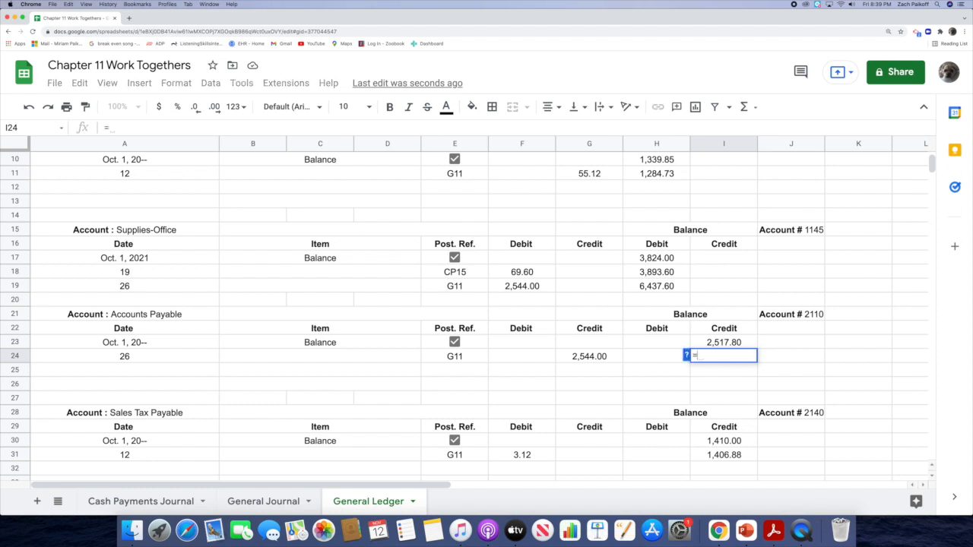
text(sum)
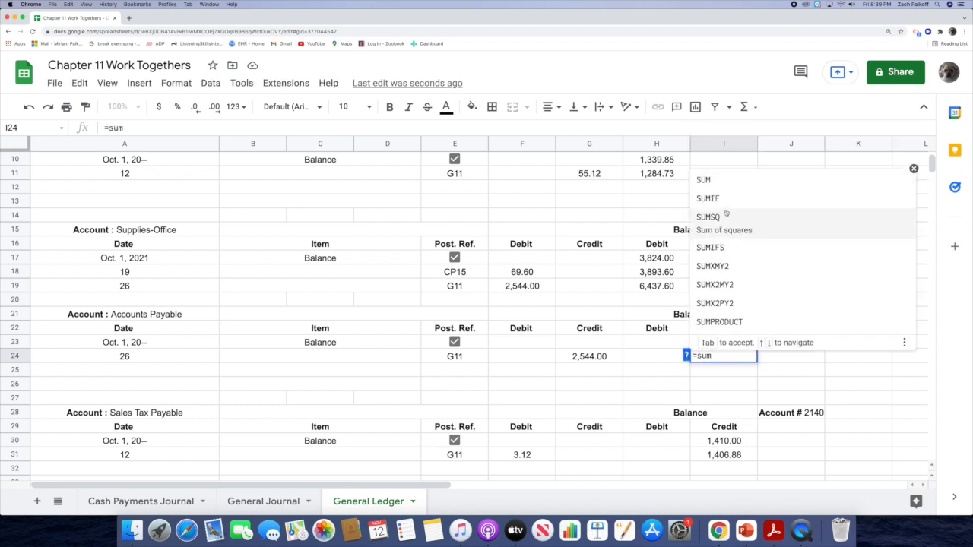
click(703, 181)
click(698, 343)
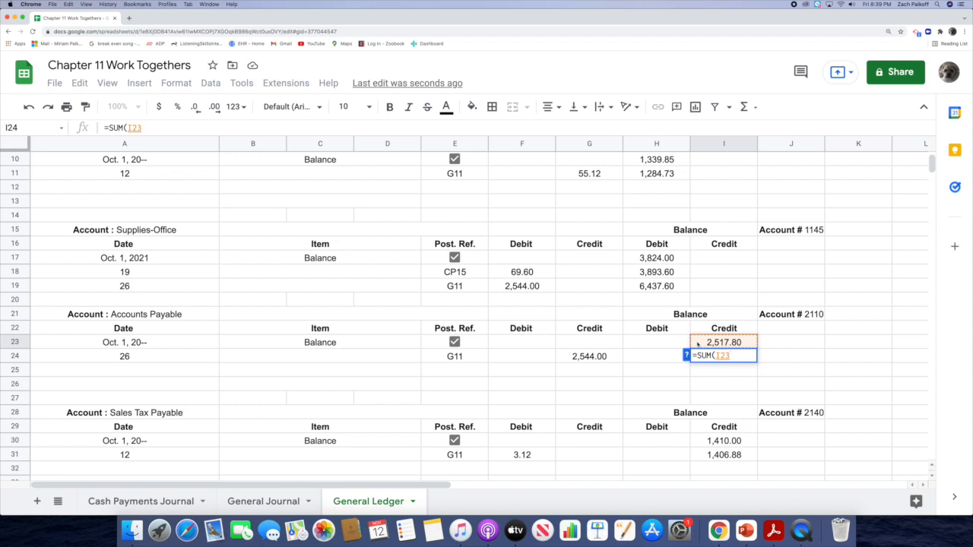
text(+)
click(608, 357)
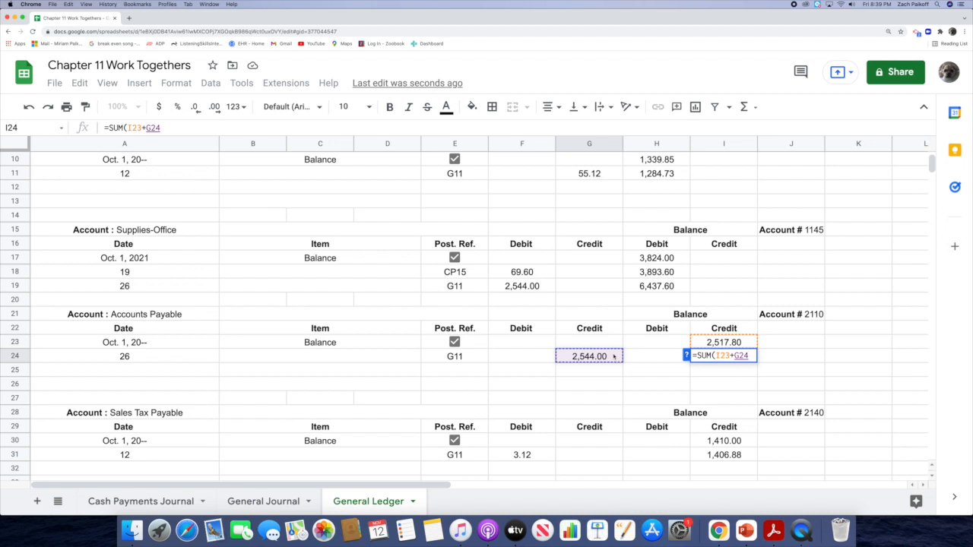
key(Return)
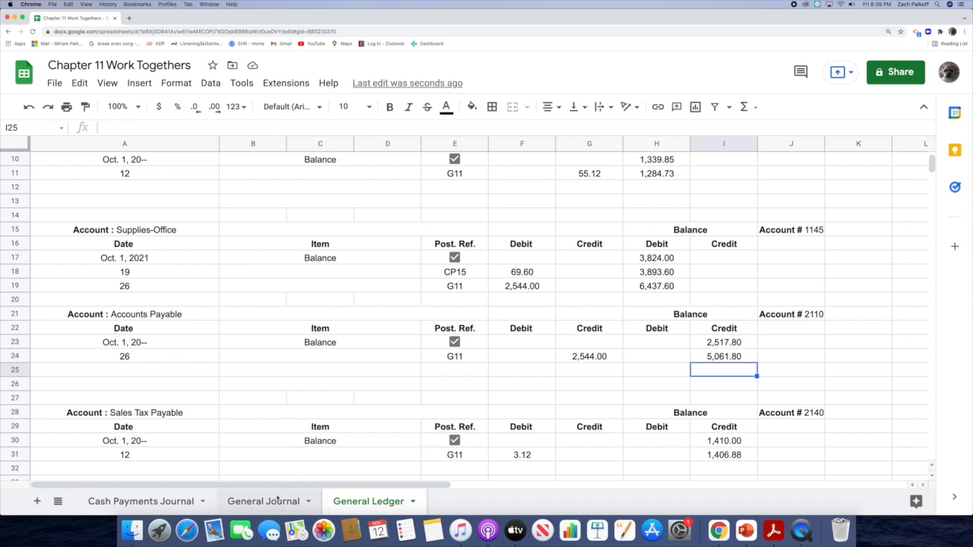
- Complete the posting reference of the Accounts Payable/Electro-Graphics Supply line in the General Journal as 2110/230
click(277, 498)
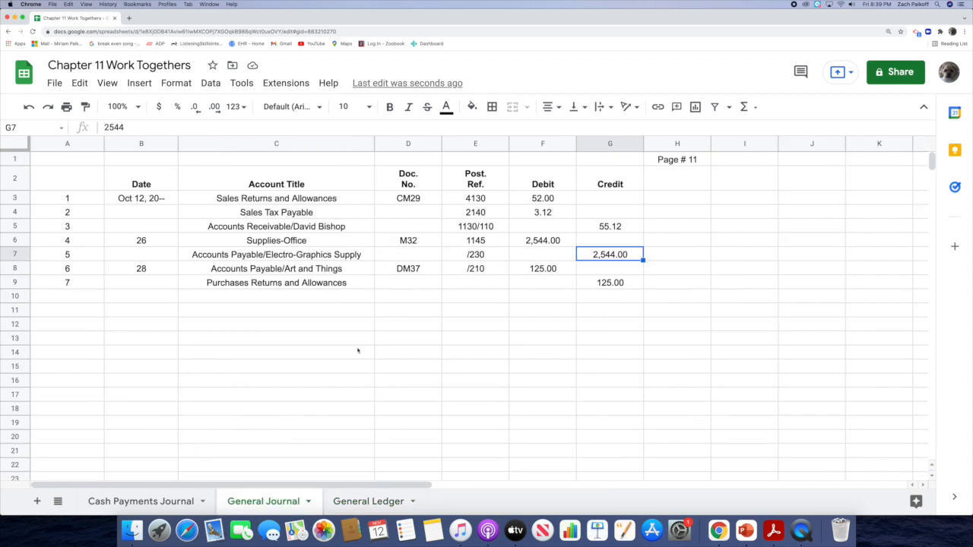
click(465, 254)
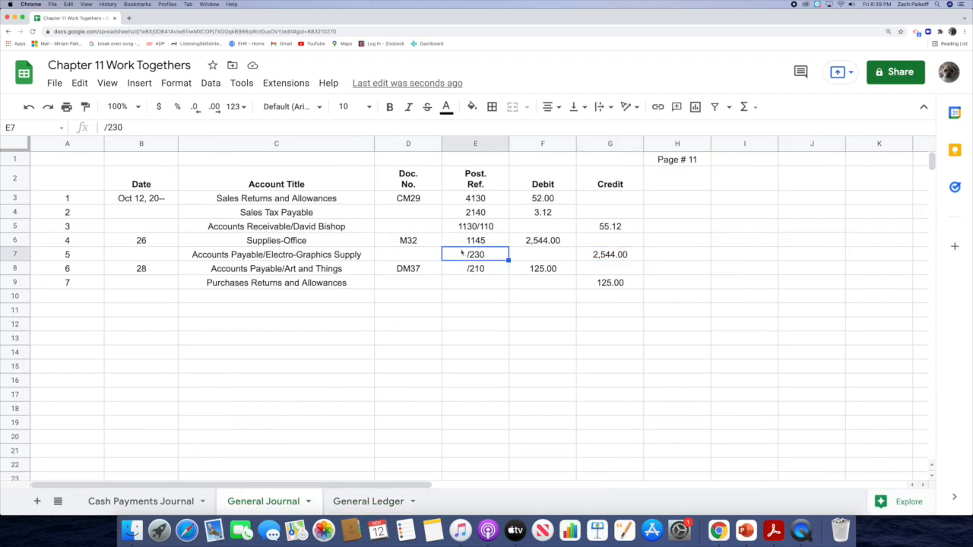
double_click(461, 254)
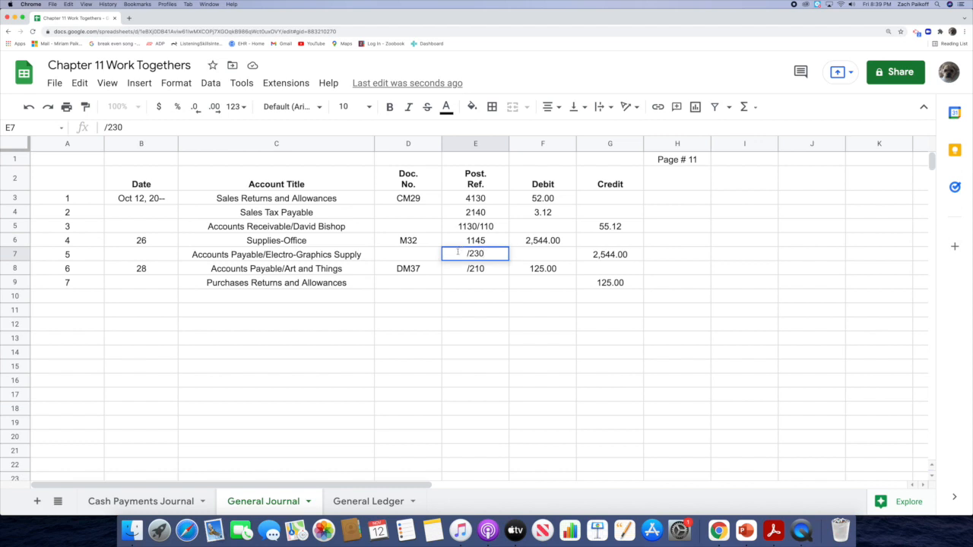
text(2110)
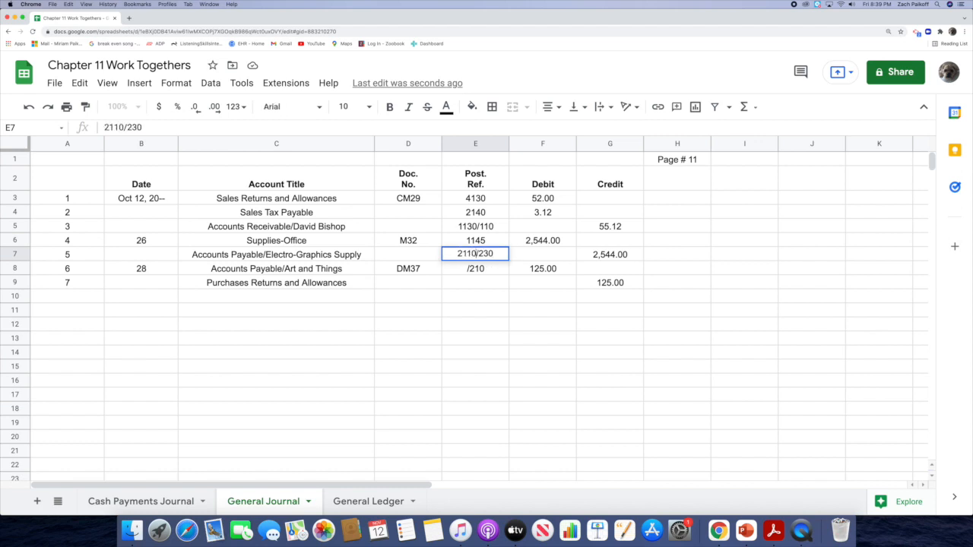
key(Return)
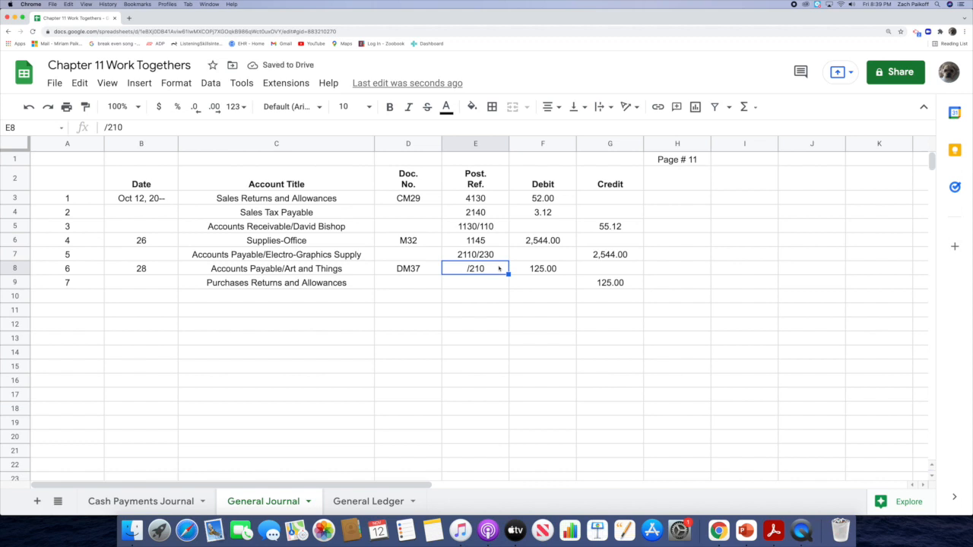
- Check the General Journal's Accounts Payable/Art and Things debit and enter the date, 28, in row 25 of the Accounts Payable ledger account
click(522, 270)
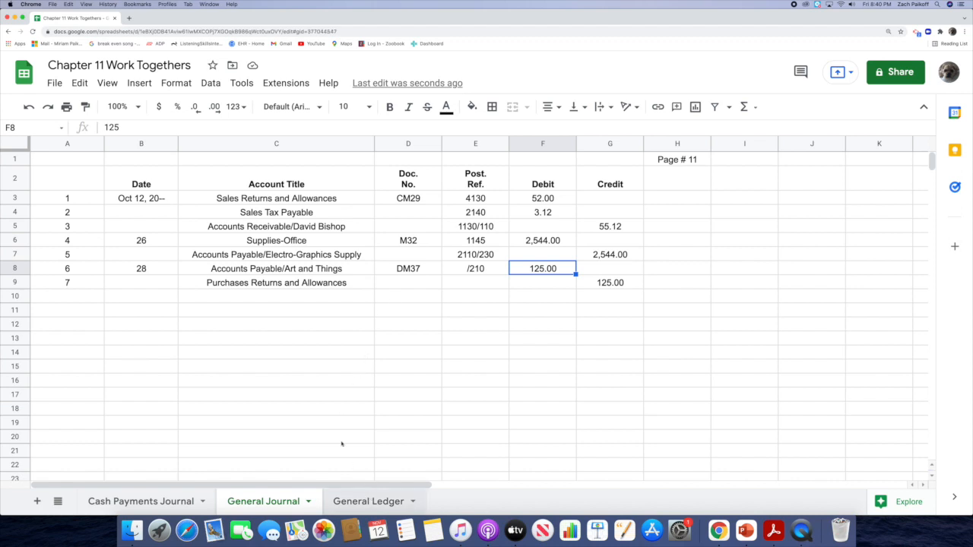
click(368, 501)
click(152, 369)
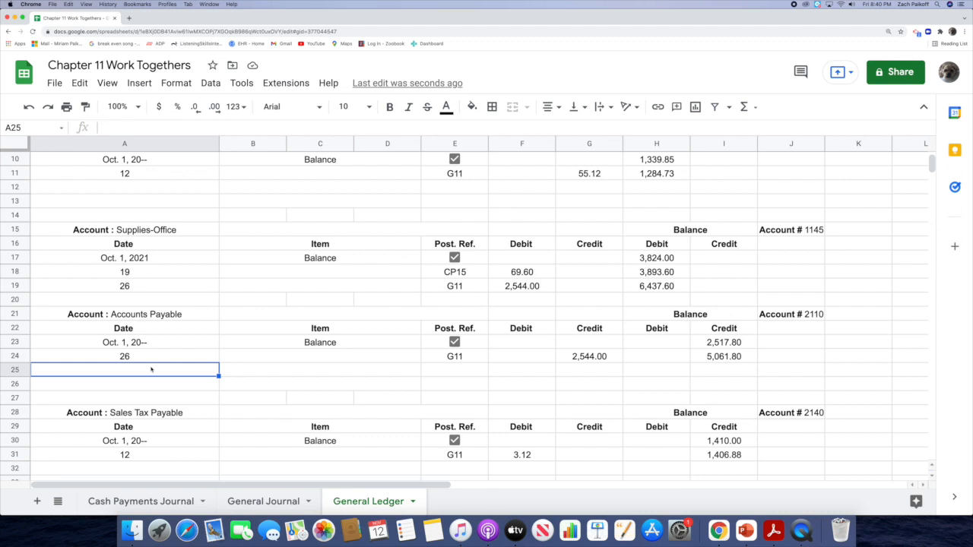
double_click(150, 368)
text(28)
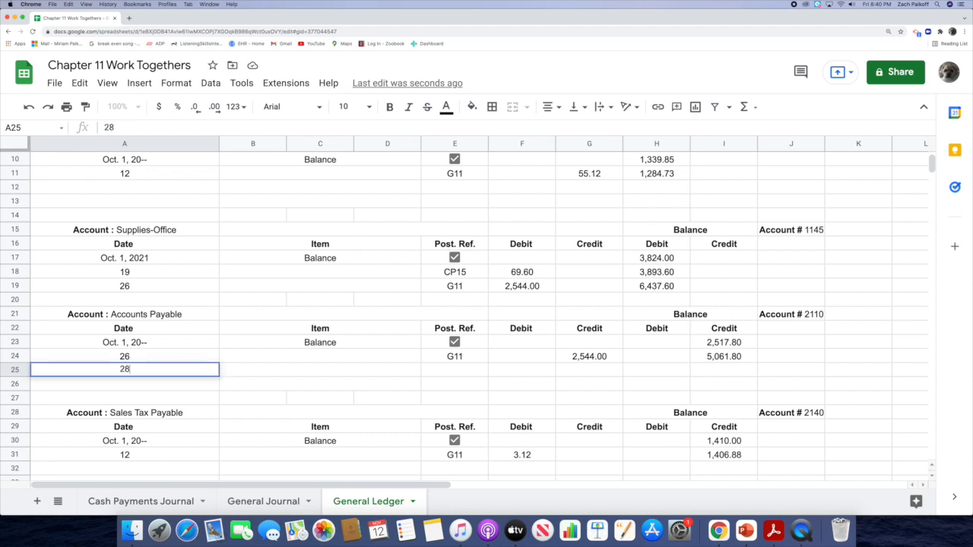
key(Return)
- Enter G11 as the posting reference and 125 as the debit amount in row 25 of Accounts Payable
click(456, 370)
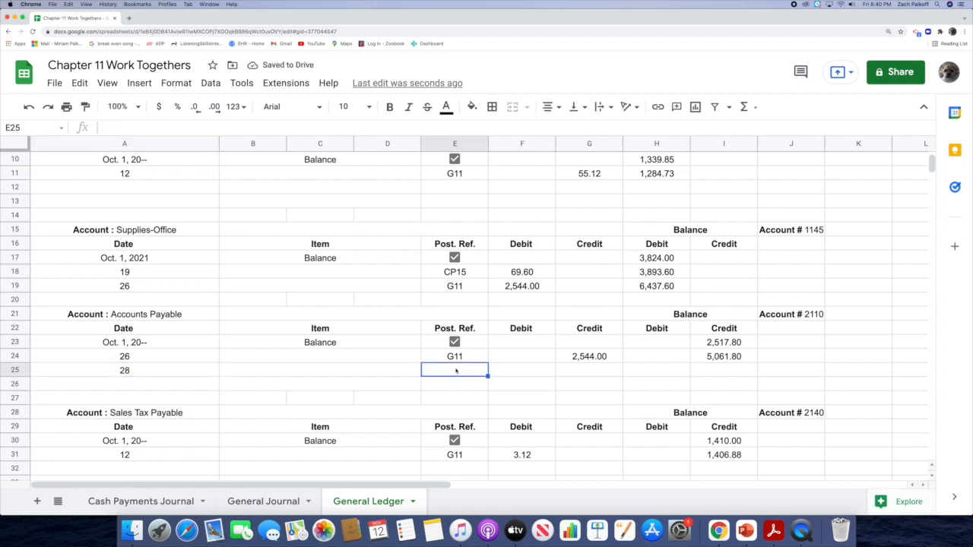
text(G11)
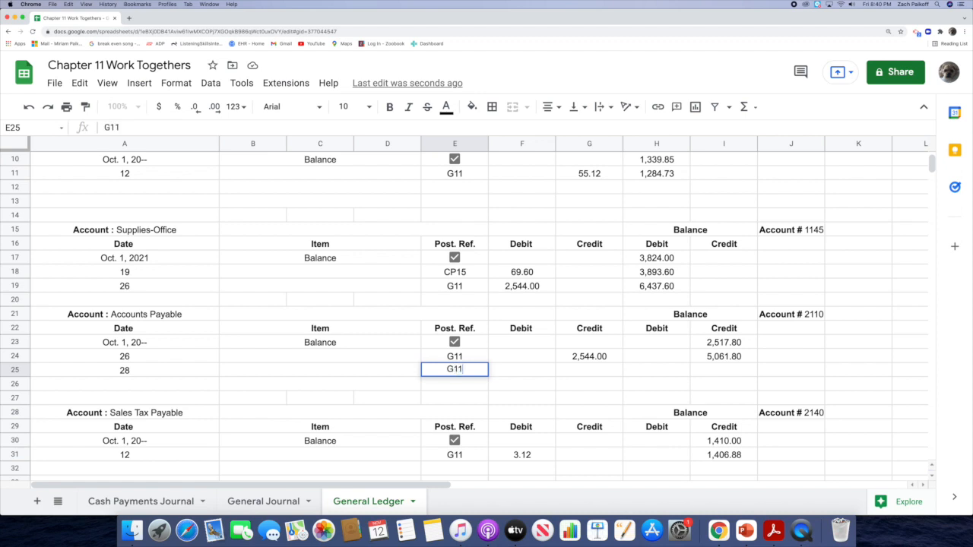
key(Return)
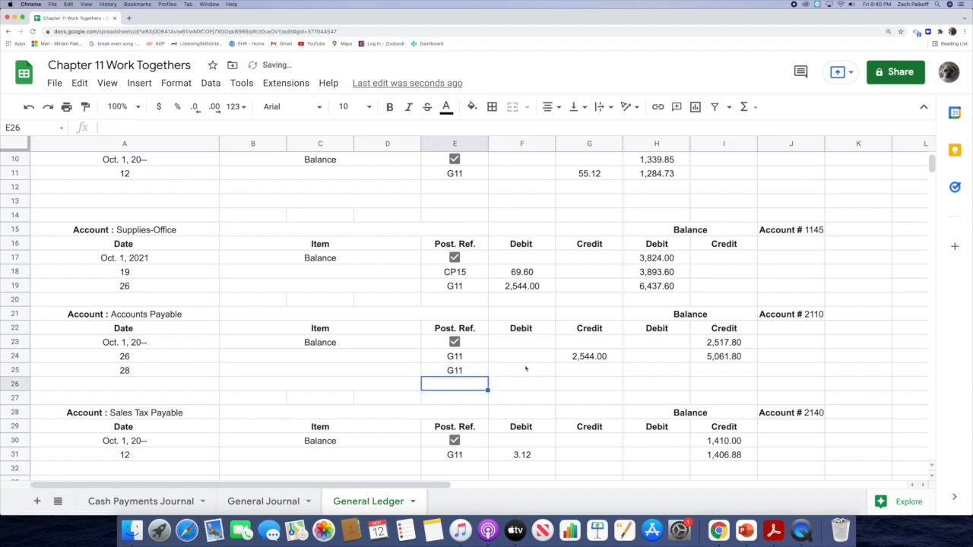
click(527, 369)
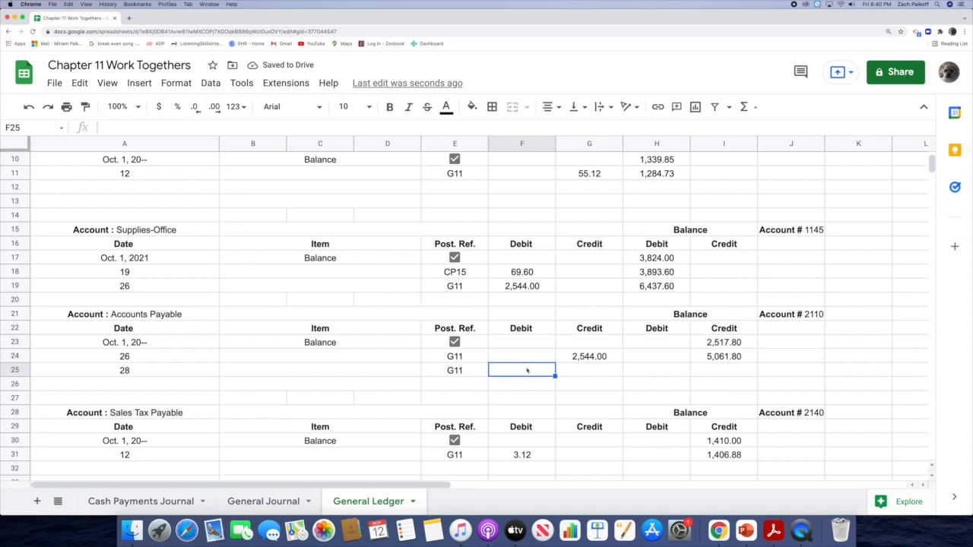
double_click(527, 370)
text(125)
key(Return)
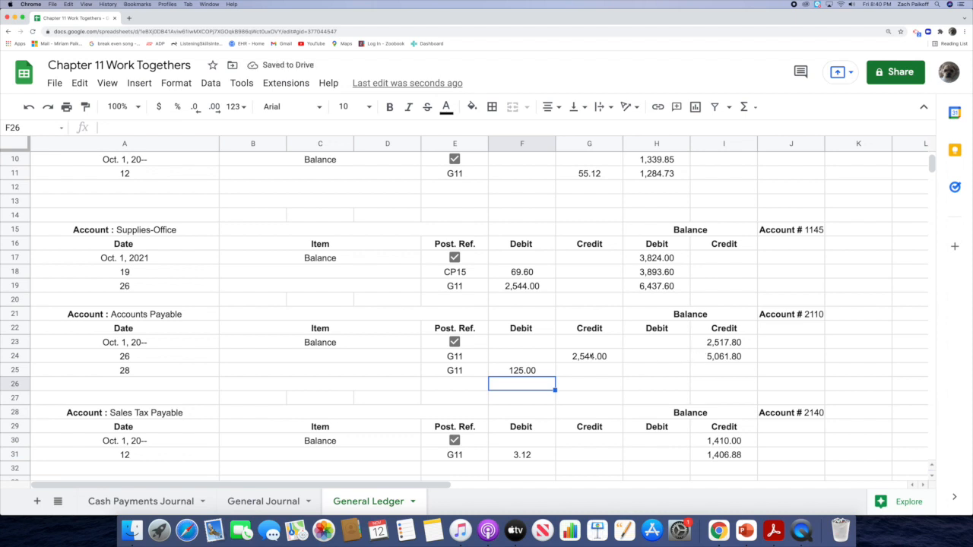
- Calculate the new Accounts Payable credit balance in I25 with the formula =I24-F25
click(706, 370)
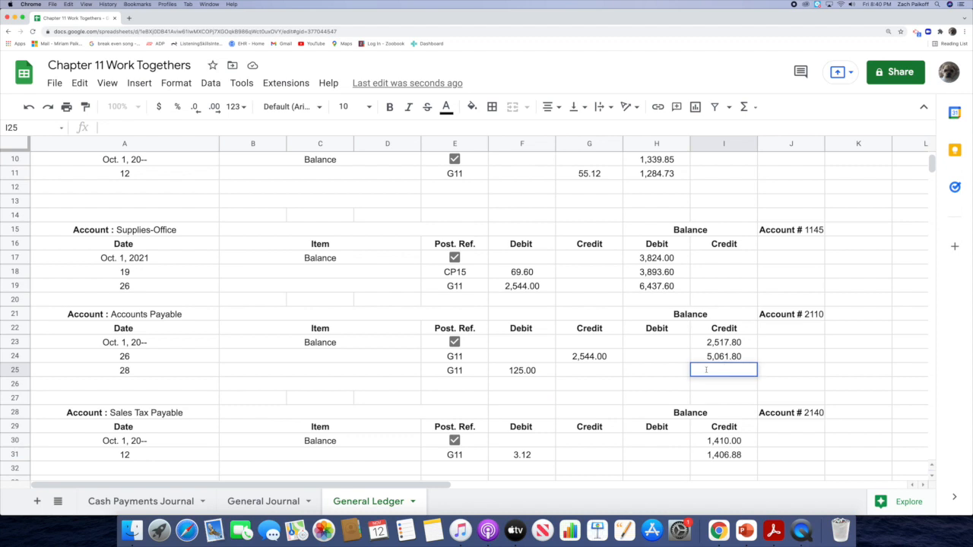
text(=)
click(702, 362)
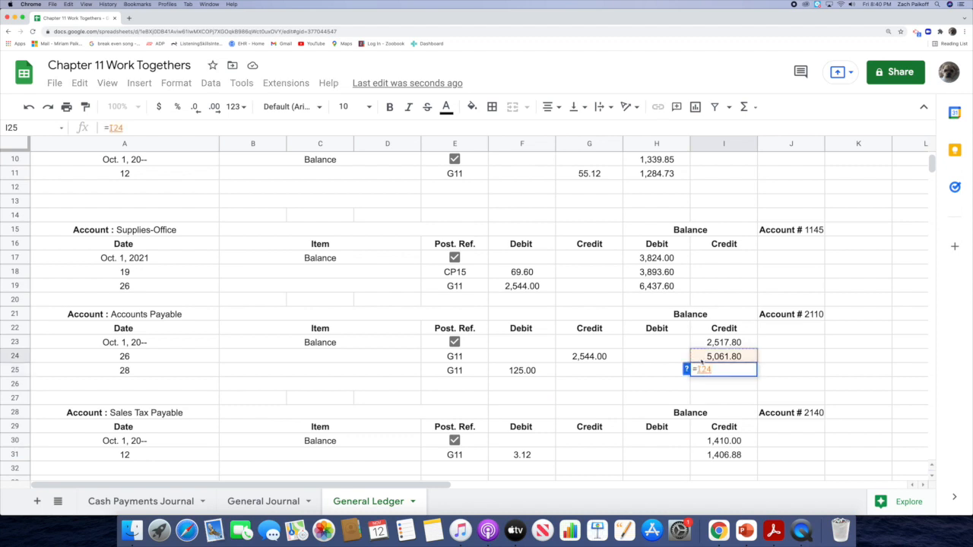
text(-)
click(538, 371)
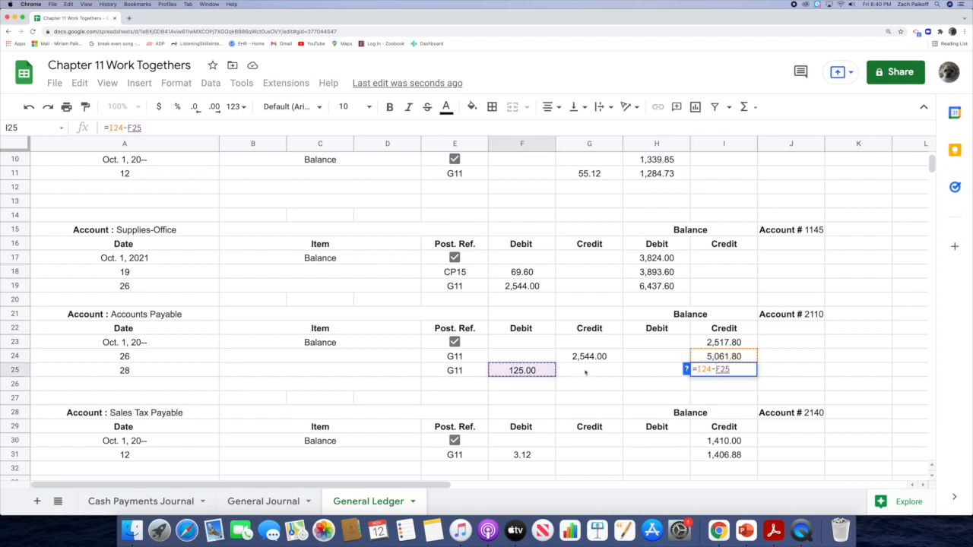
key(Return)
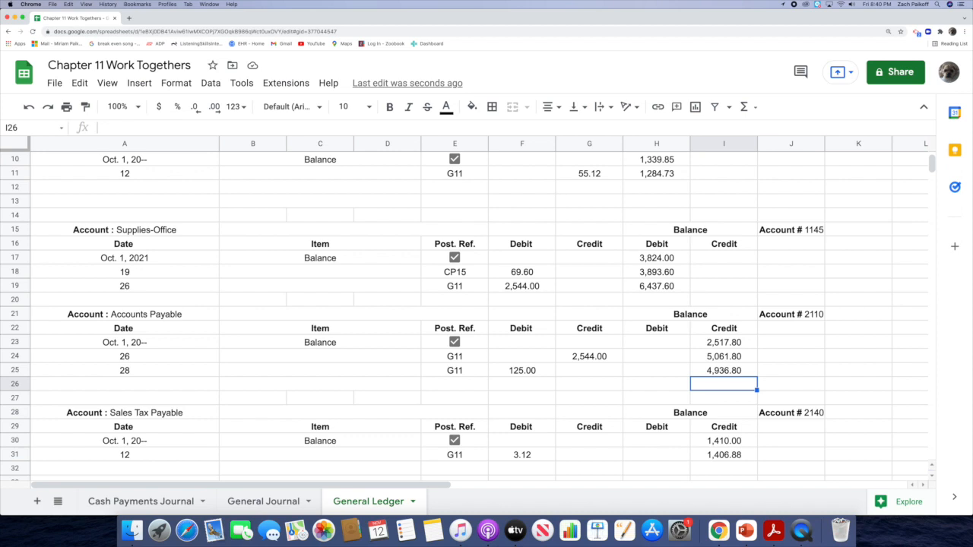
- Complete the posting reference of the Accounts Payable/Art and Things line in the General Journal as 2110/210
click(280, 495)
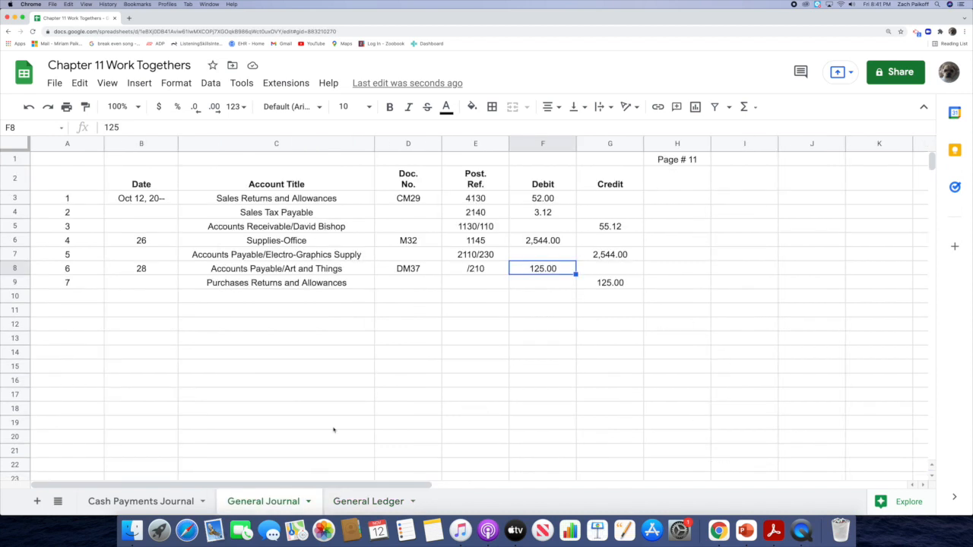
click(463, 269)
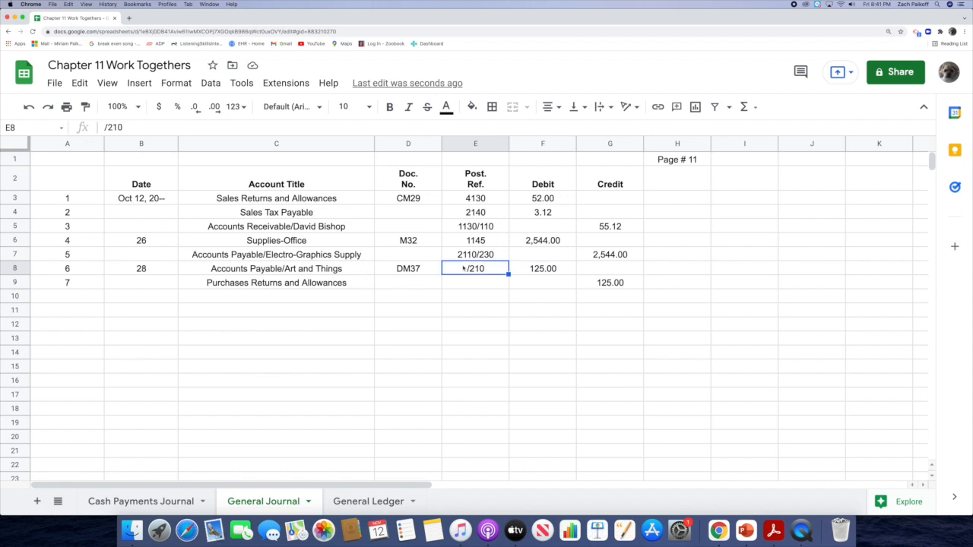
double_click(460, 266)
text(2110)
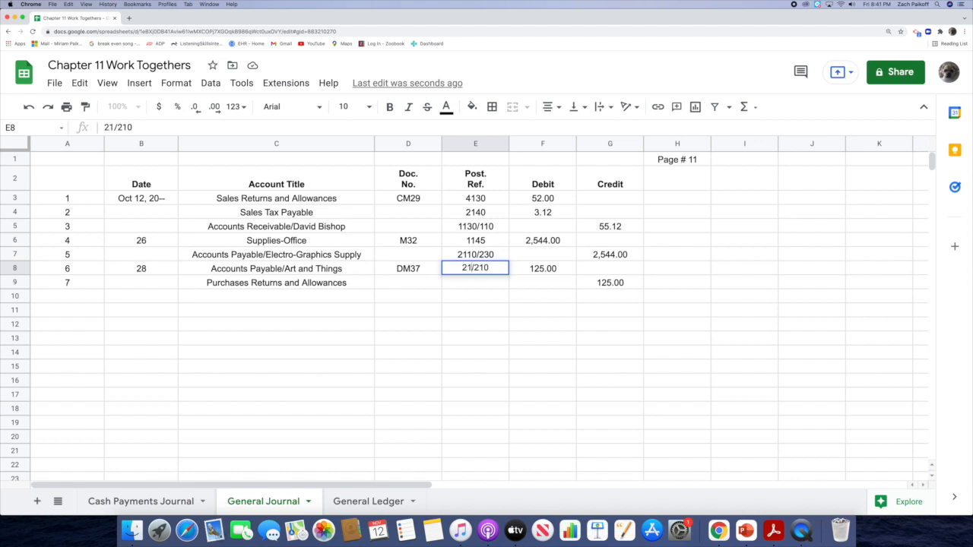
key(Return)
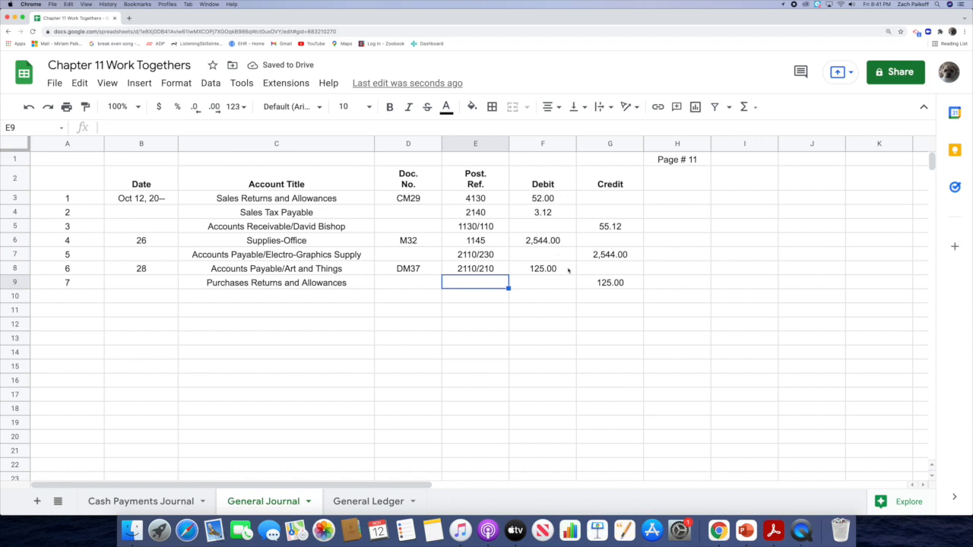
- Check the General Journal's Purchases Returns and Allowances credit and enter the date, 28, in row 73 of that account in the General Ledger
click(585, 284)
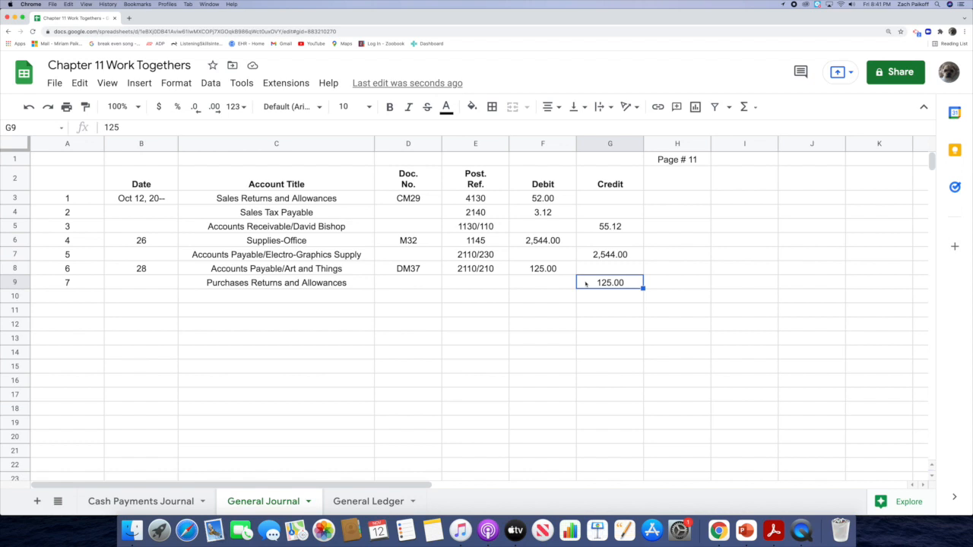
click(352, 502)
scroll(328, 435, down, 5)
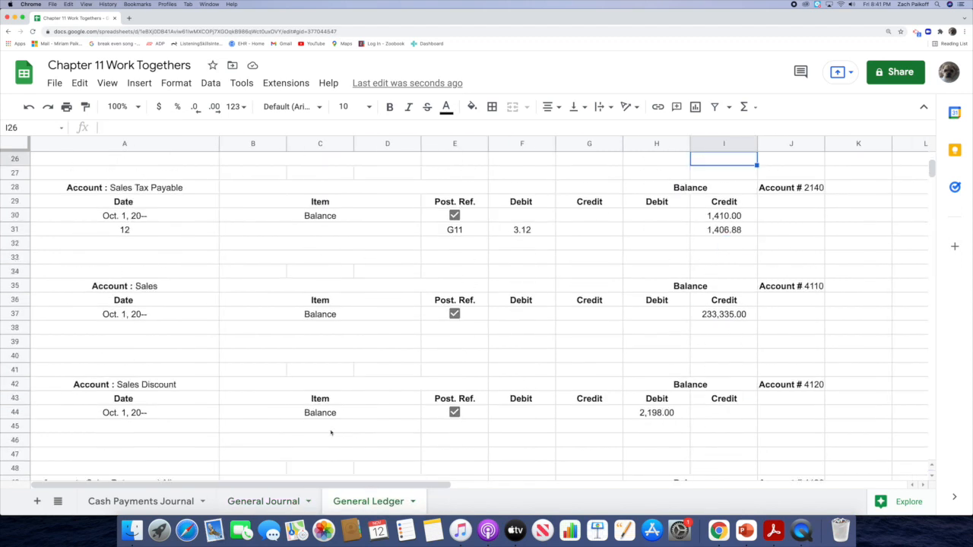
scroll(324, 431, down, 10)
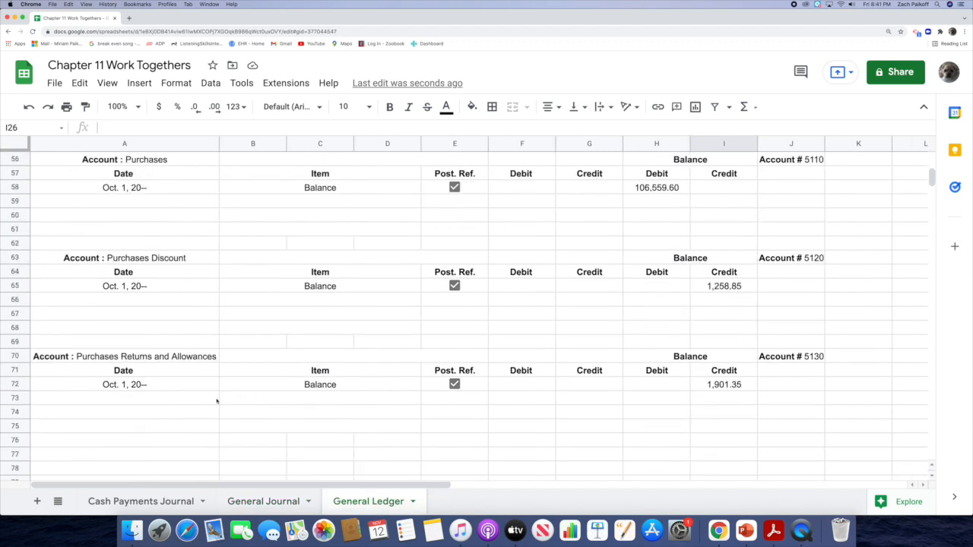
click(146, 402)
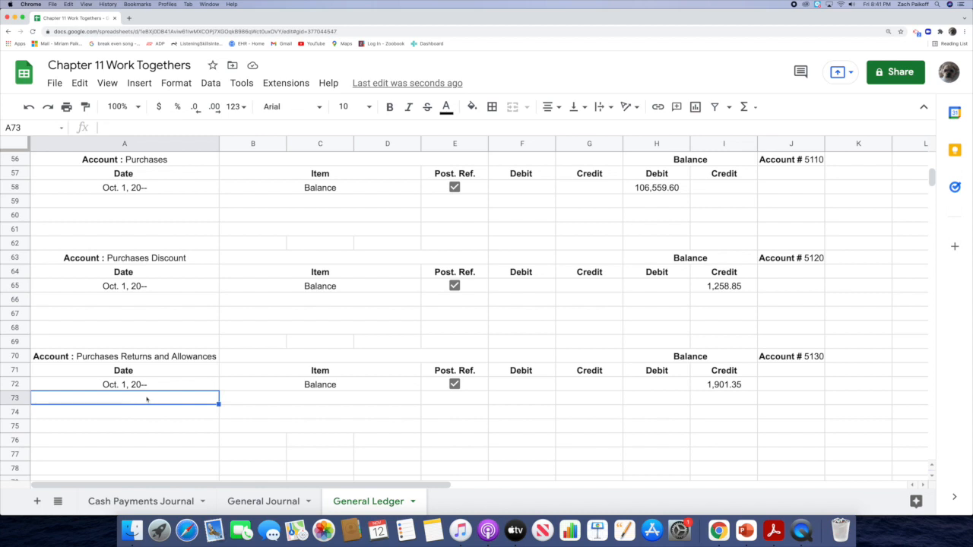
text(28)
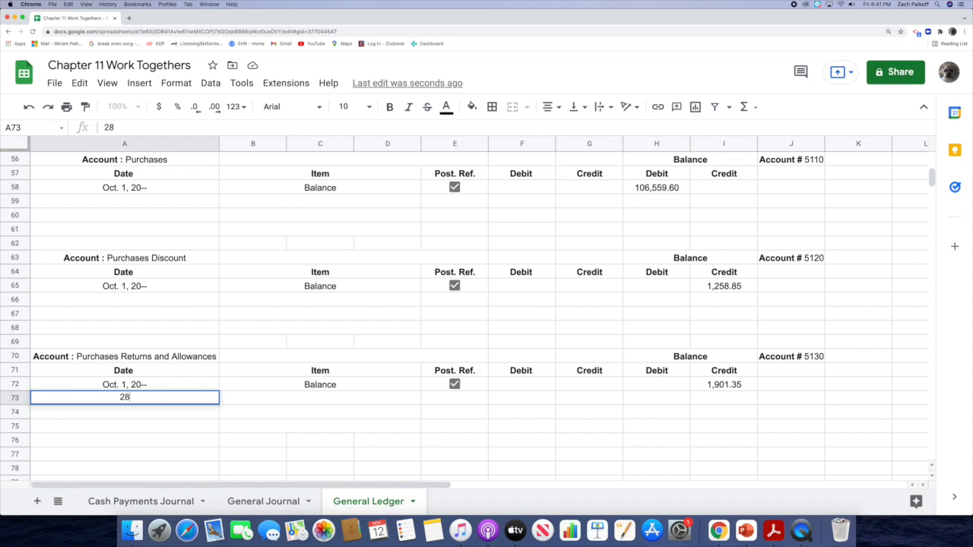
key(Return)
- Enter G11 as the posting reference and 125 as the credit amount in row 73 of Purchases Returns and Allowances
click(463, 400)
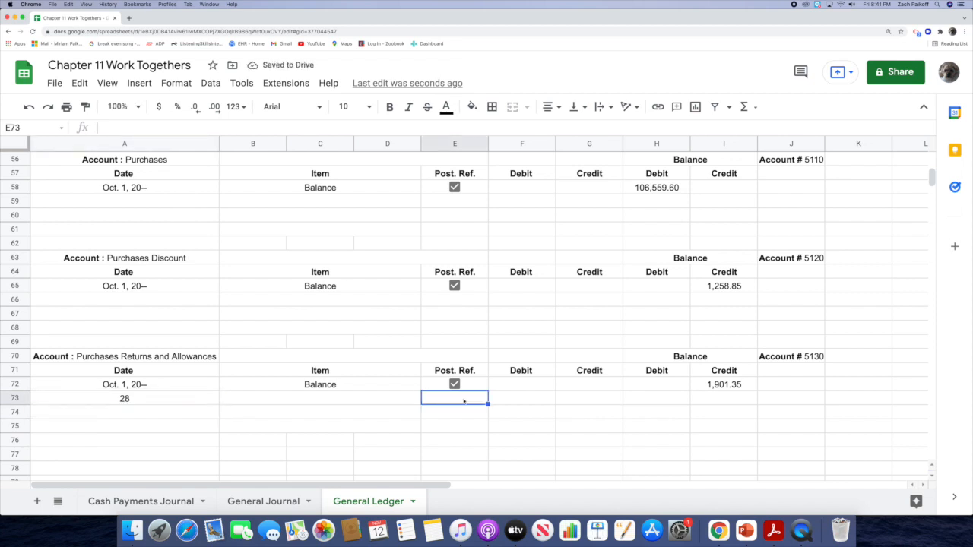
double_click(463, 399)
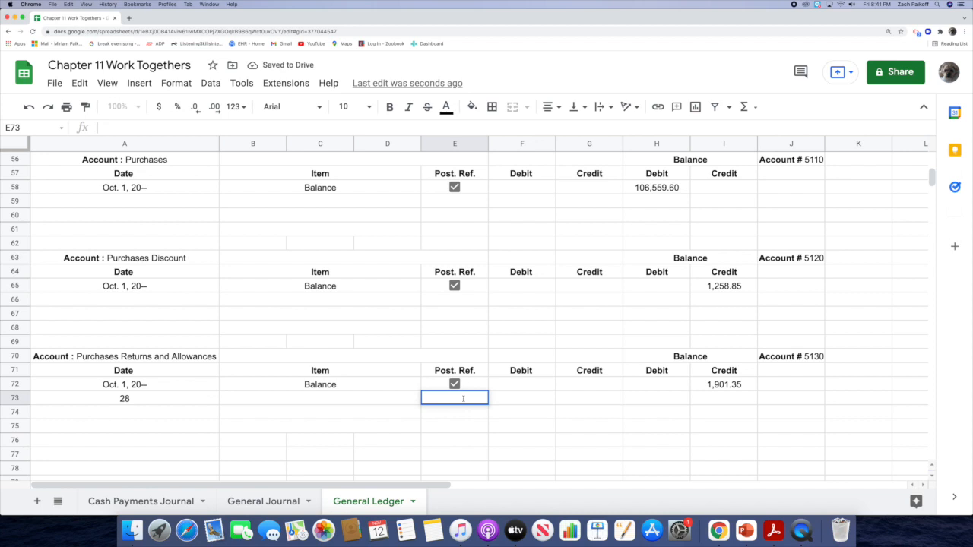
text(G11)
key(Return)
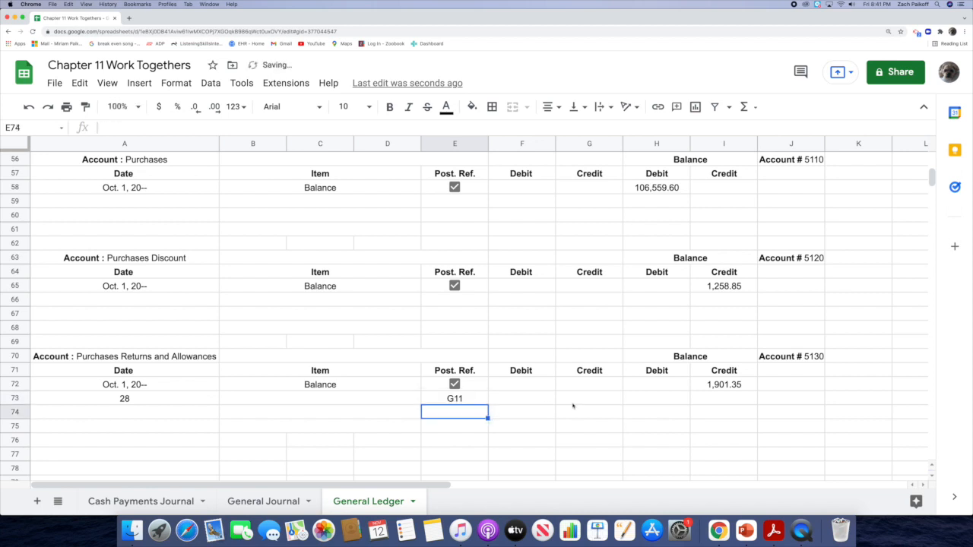
click(576, 399)
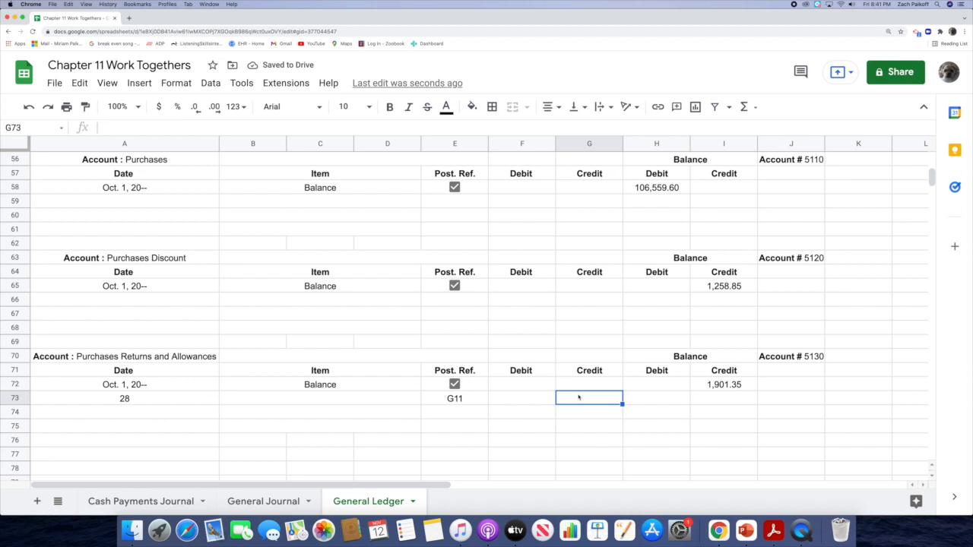
double_click(580, 397)
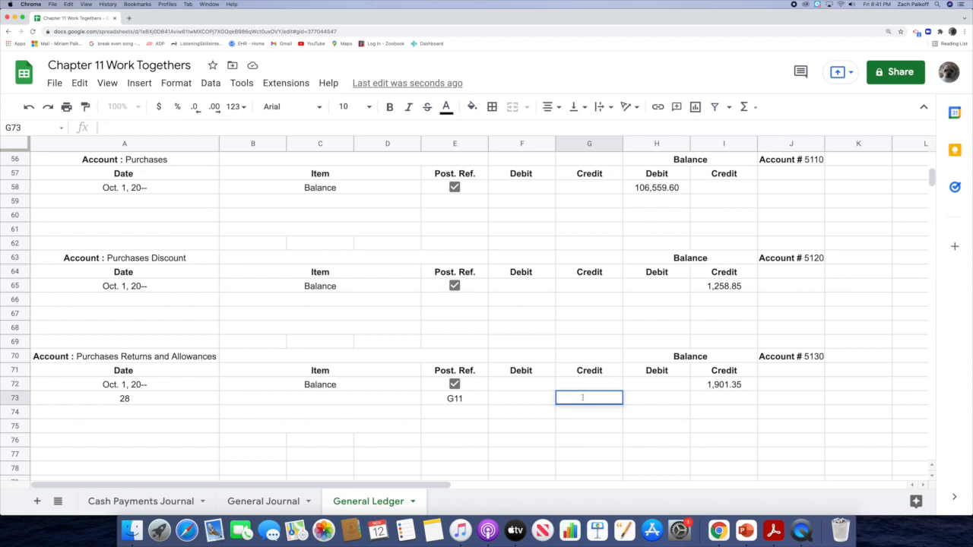
text(125)
key(Return)
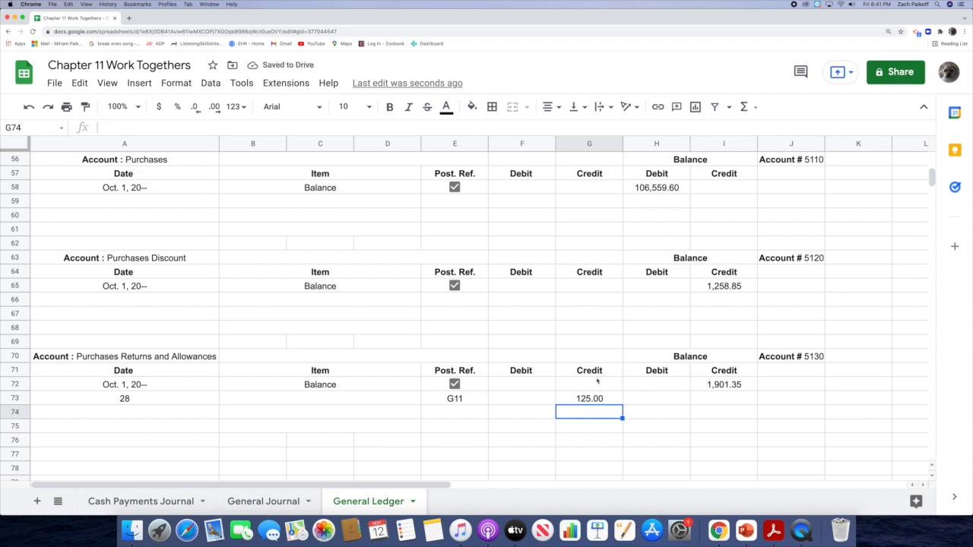
- Calculate the new Purchases Returns and Allowances credit balance in I73 with the formula =SUM(I72+G73)
click(715, 395)
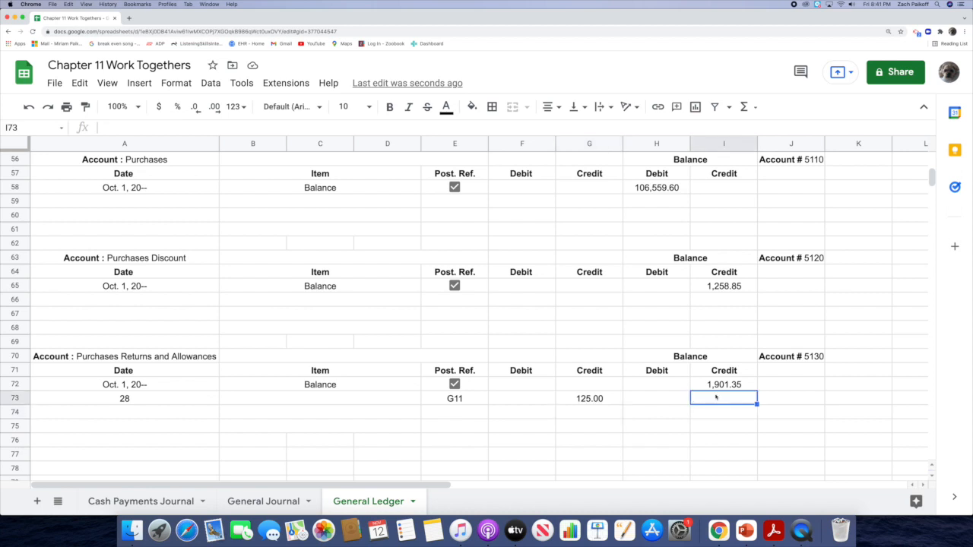
text(=sum)
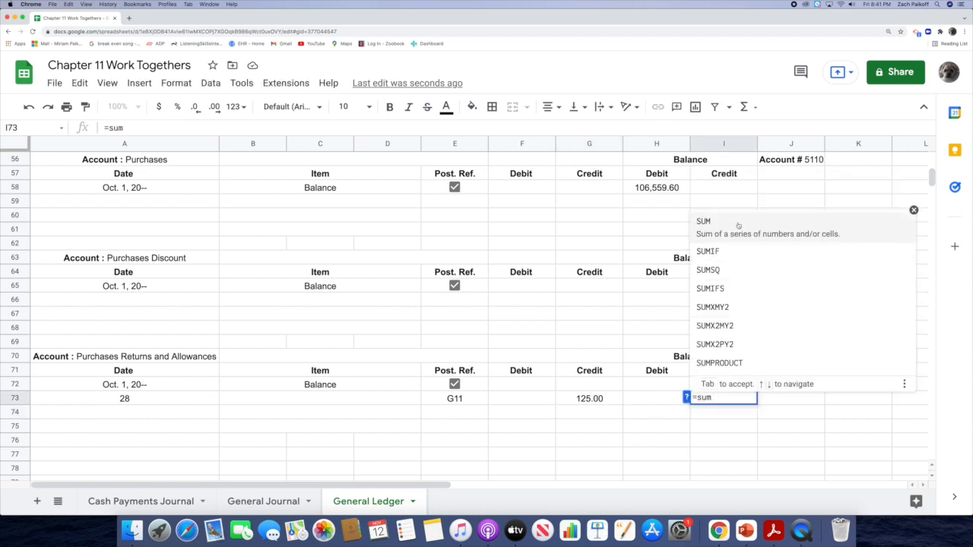
key(Tab)
click(707, 384)
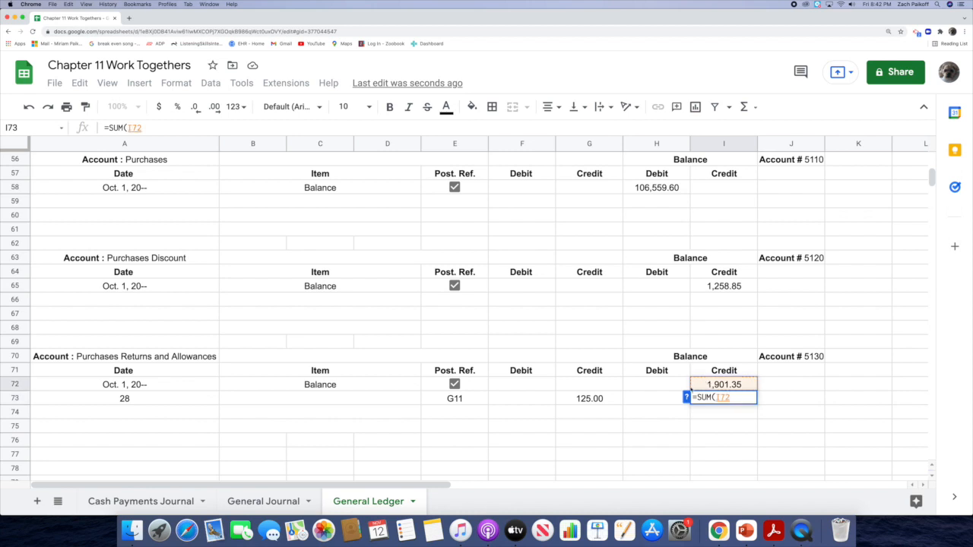
text(+)
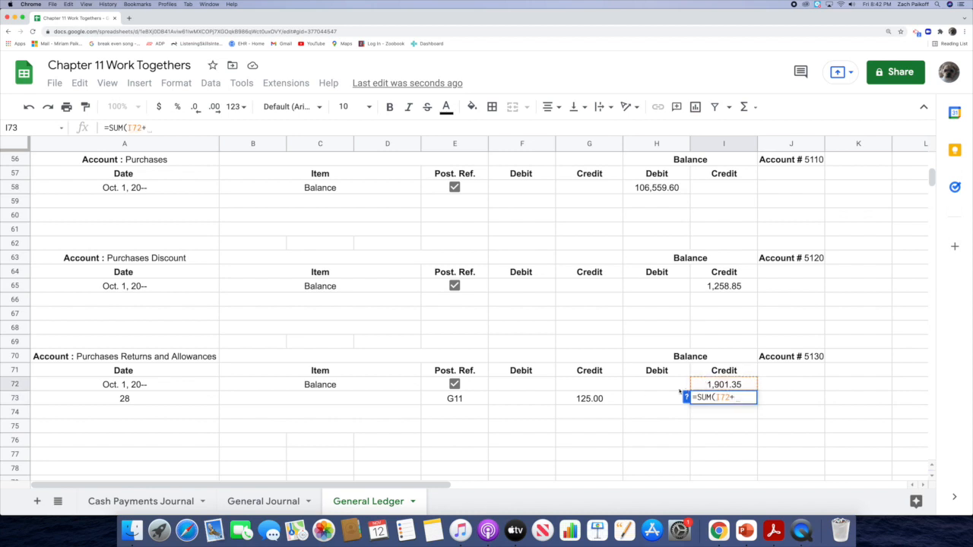
click(605, 399)
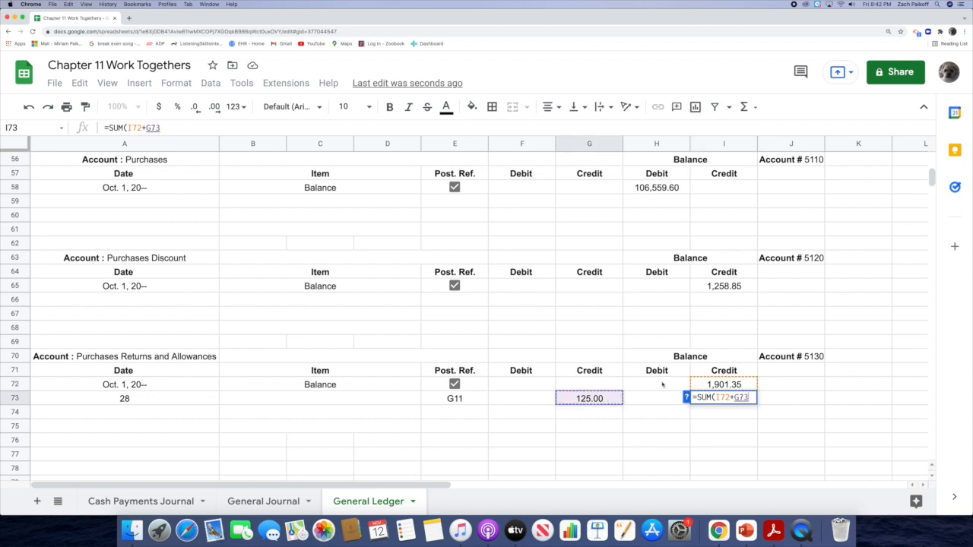
key(Return)
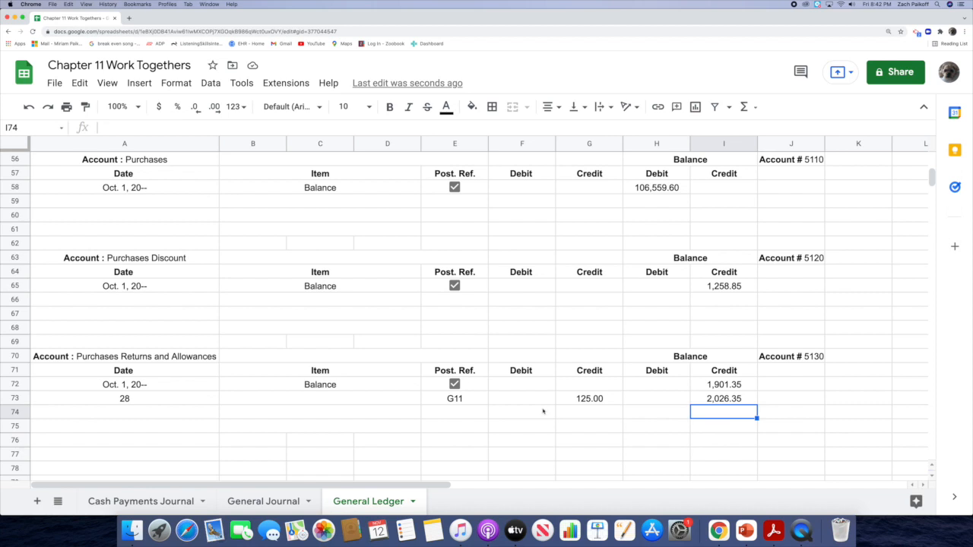
- Enter 5130 as the posting reference of the Purchases Returns and Allowances line in the General Journal
click(274, 501)
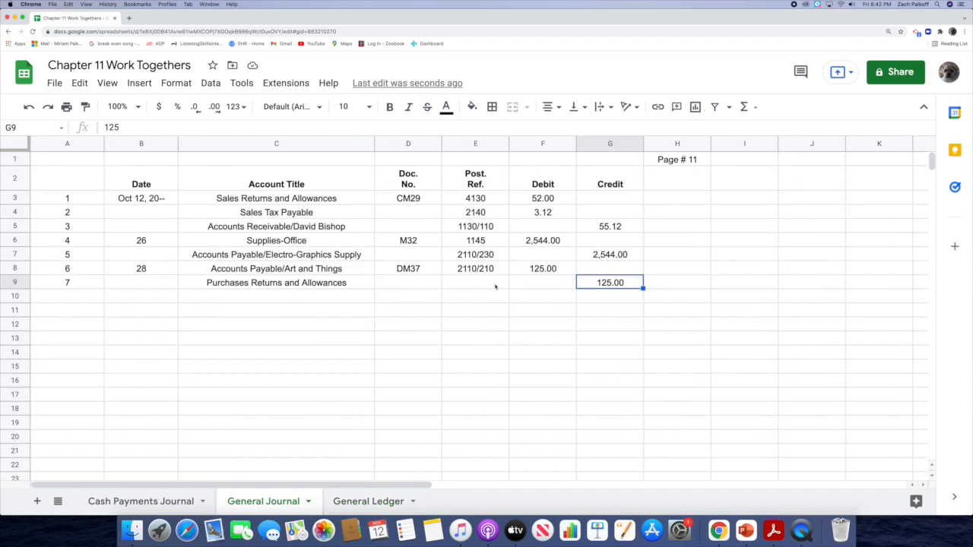
click(480, 283)
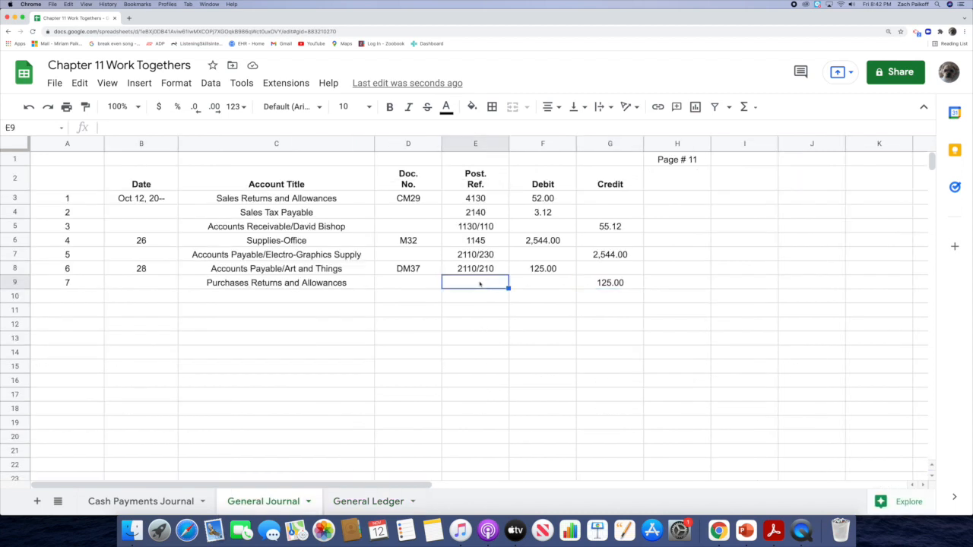
double_click(480, 283)
text(5130)
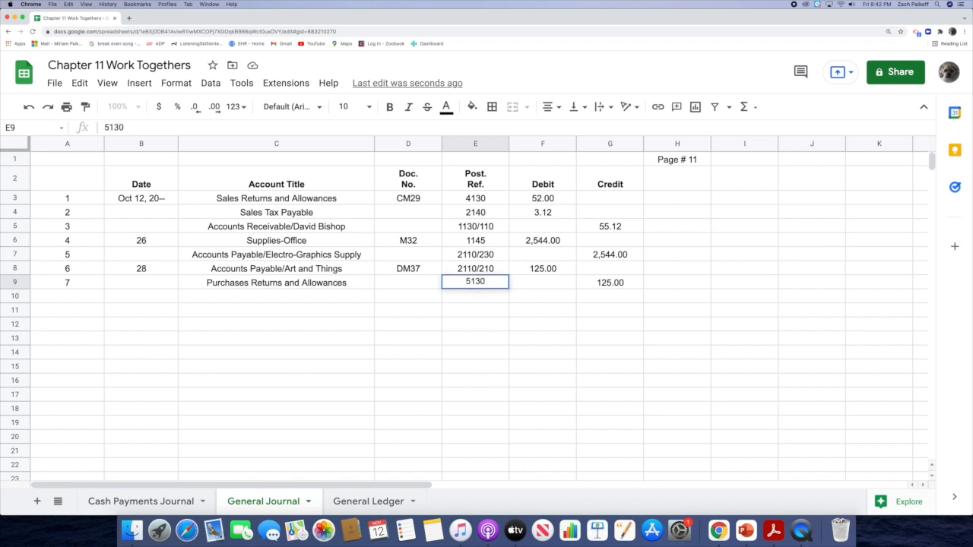
key(Return)
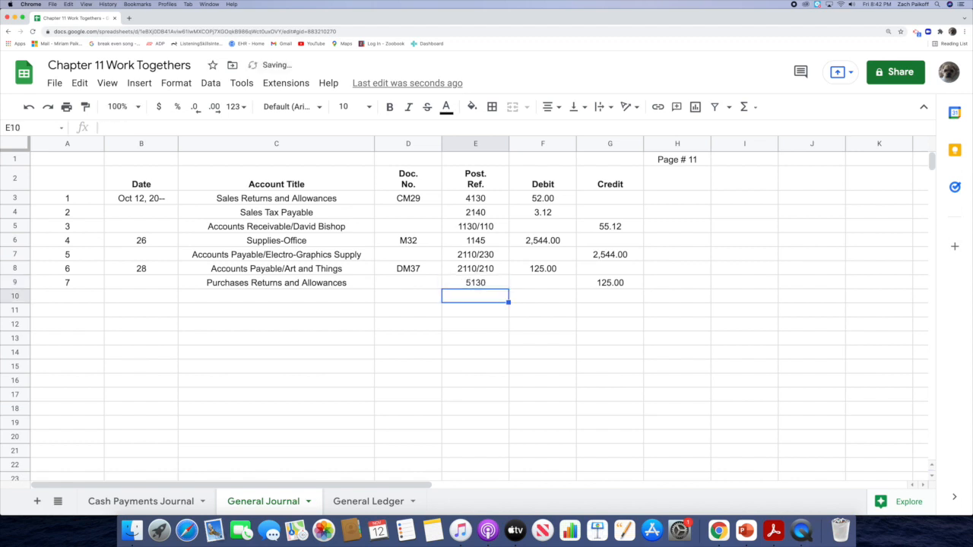